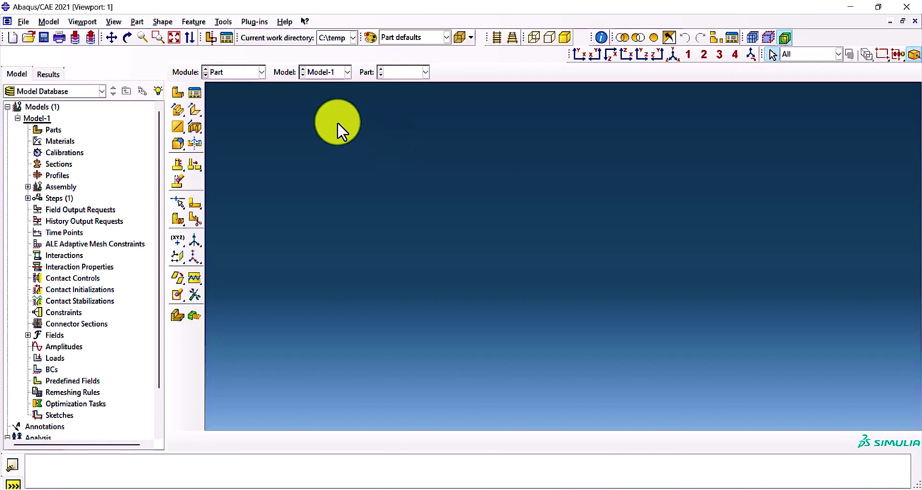
- Create a new 2D planar deformable part with a shell base feature and enter its sketch
left_click(181, 94)
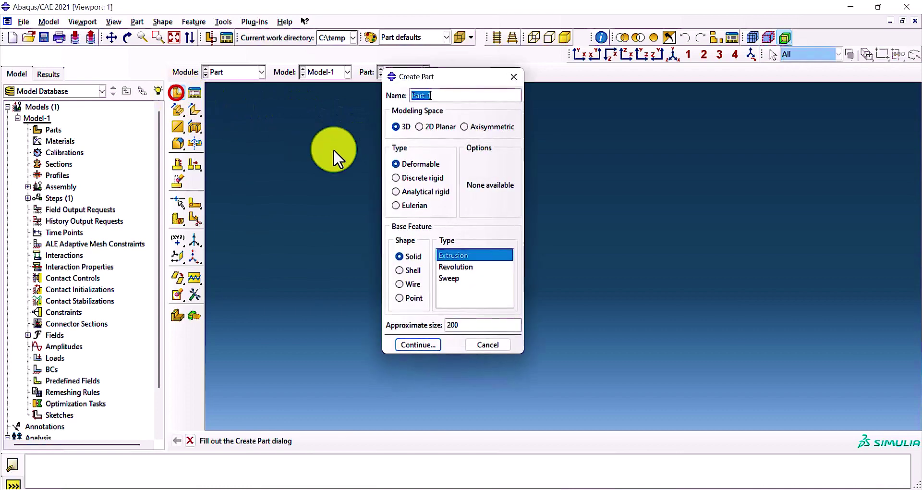
left_click_drag(459, 81, 452, 82)
left_click(413, 127)
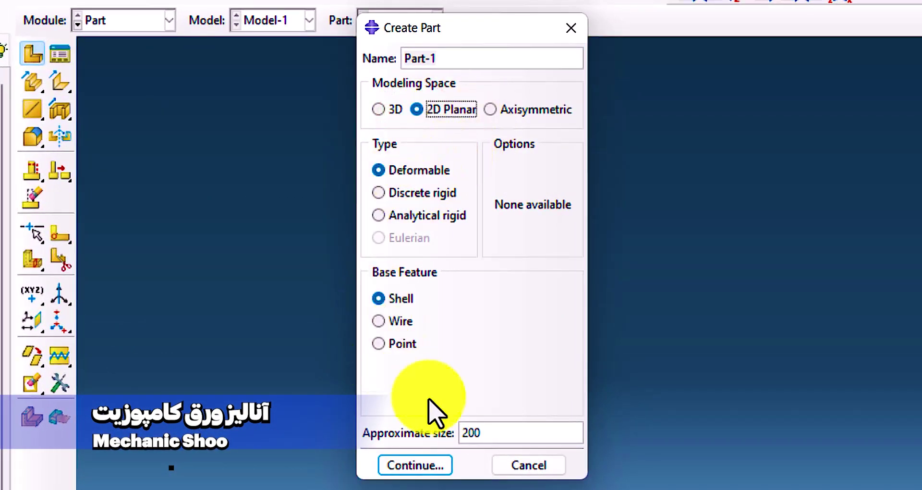
left_click(481, 432)
left_click(429, 477)
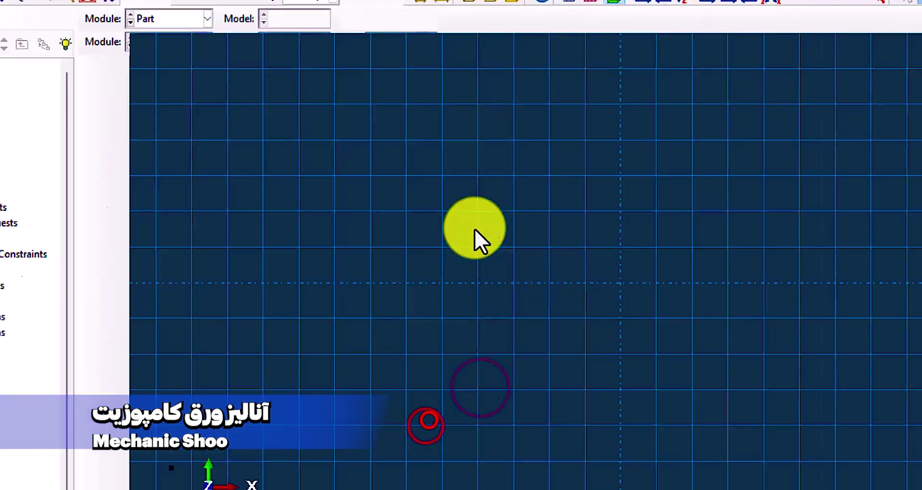
- Draw a rectangle from corner 25,25 to opposite corner -25,-25 for the plate outline
left_click(194, 95)
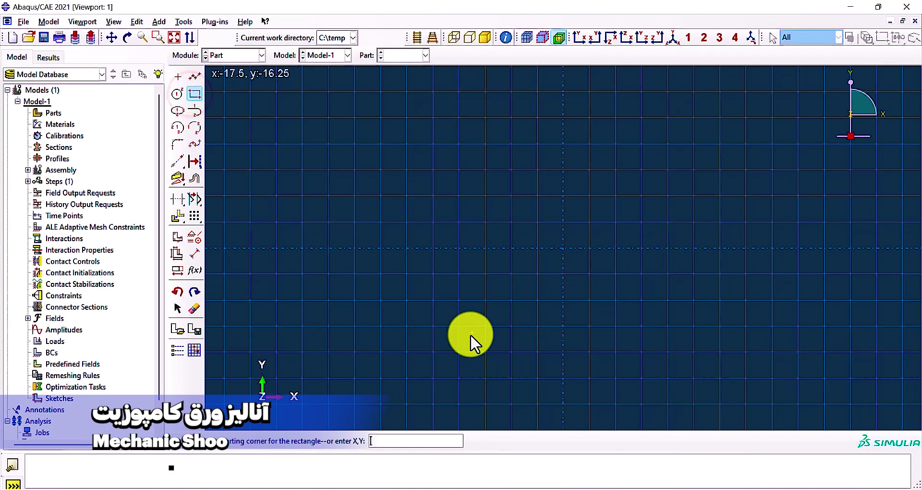
type("25,25")
key("Return")
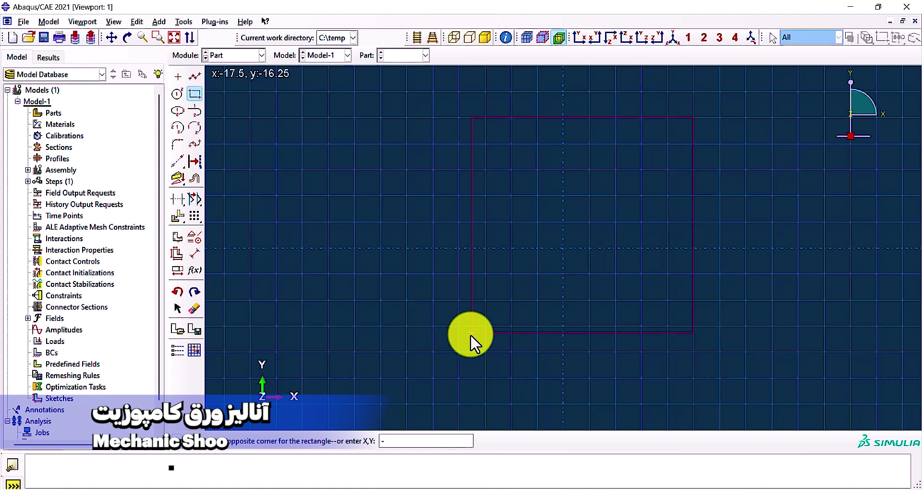
type("-25,-25")
key("Return")
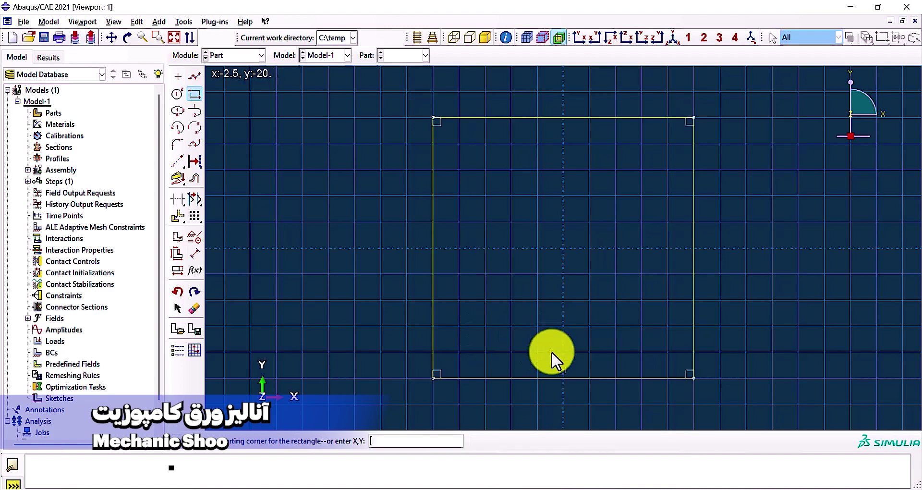
scroll(449, 303, "up", 1)
scroll(449, 302, "up", 1)
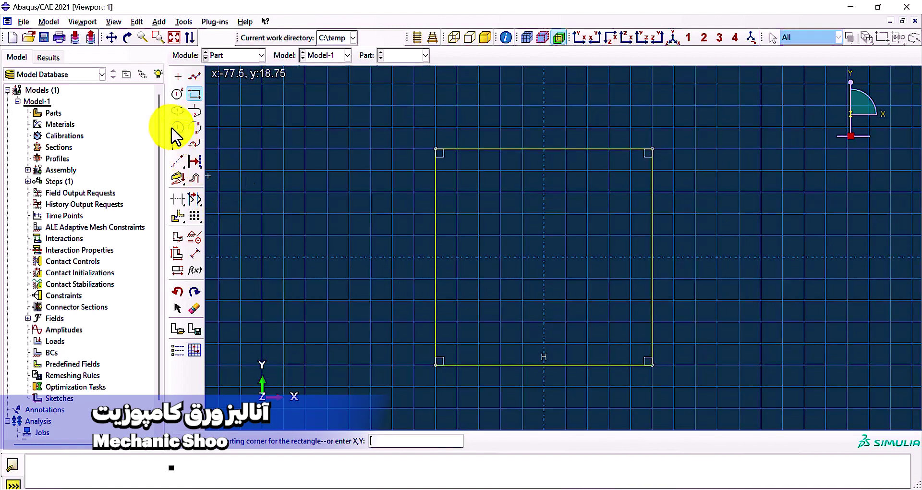
- Draw a horizontal line about 35 units long on the X axis, crossing the plate's left edge and ending inside the plate
left_click(194, 76)
left_click(369, 256)
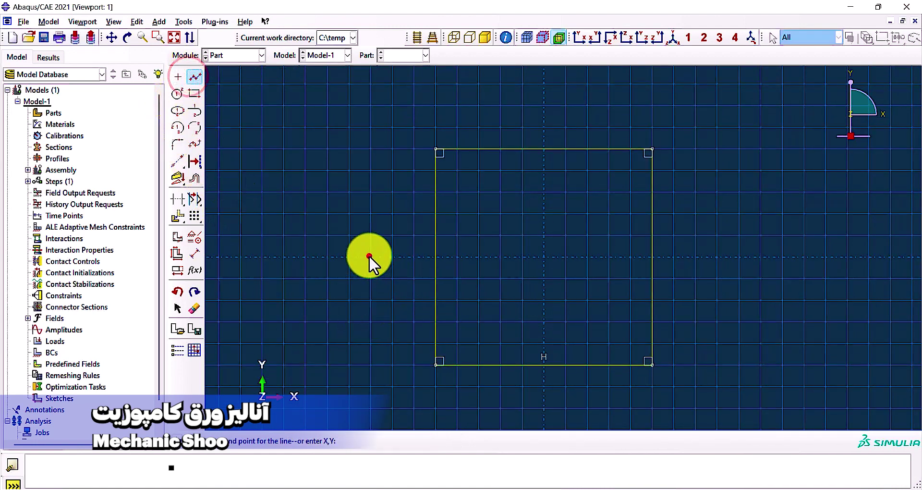
left_click(523, 263)
right_click(377, 231)
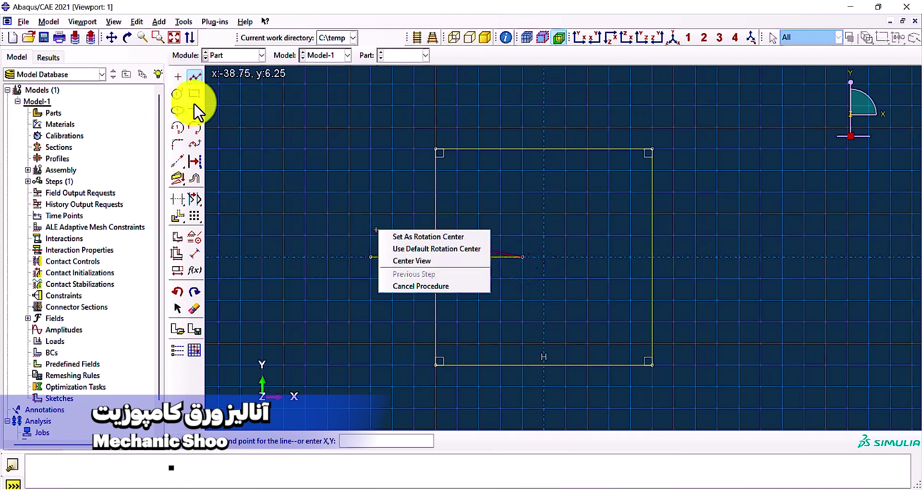
key("Escape")
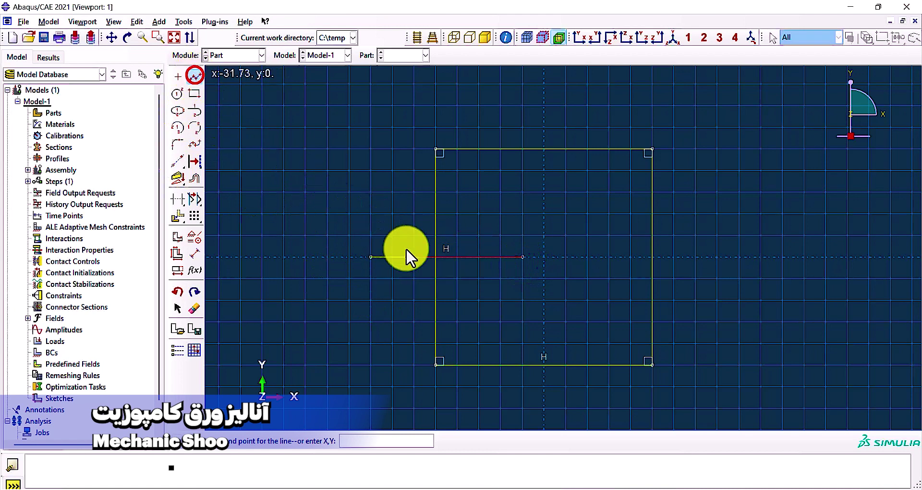
left_click(195, 76)
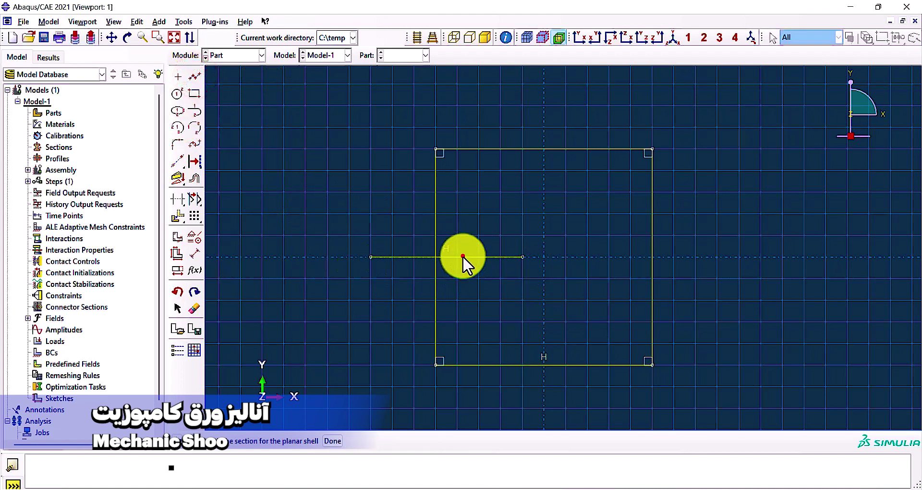
- Convert the horizontal line on the X axis to construction geometry
left_click(434, 254)
left_click(195, 161)
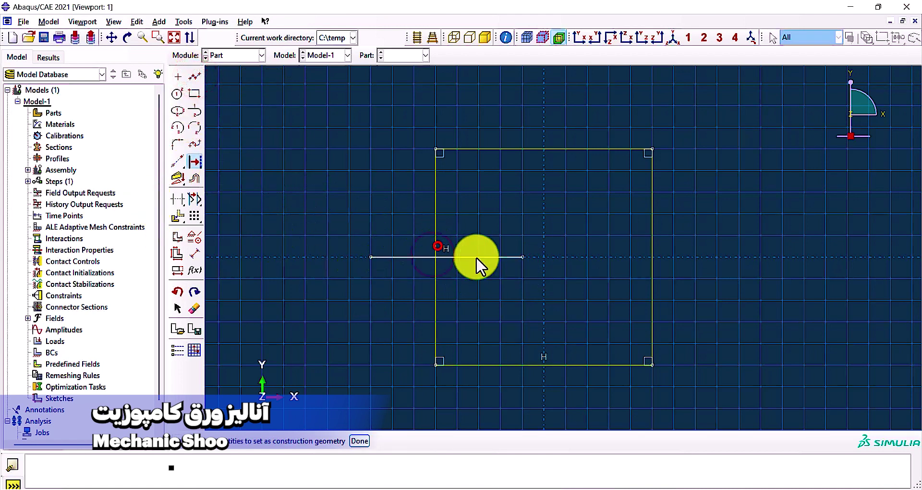
left_click(475, 257)
left_click(360, 441)
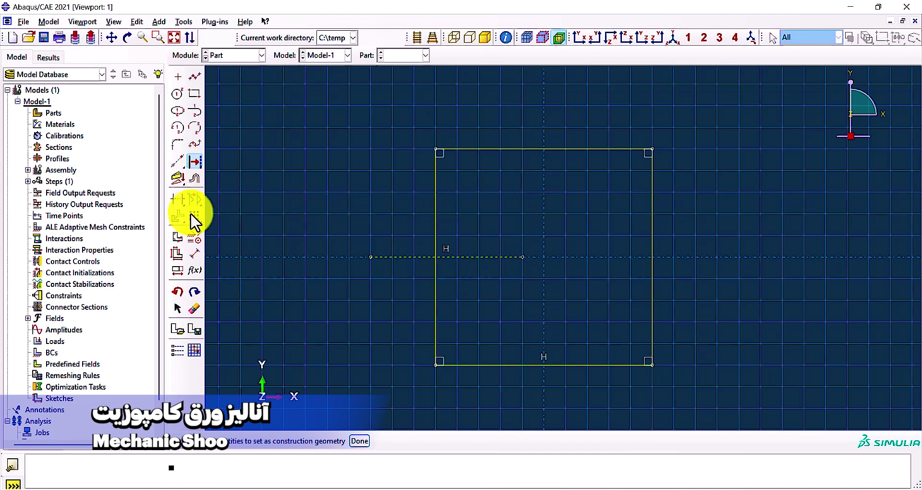
- Apply a Fixed constraint to the horizontal construction line
left_click(194, 238)
left_click(457, 255)
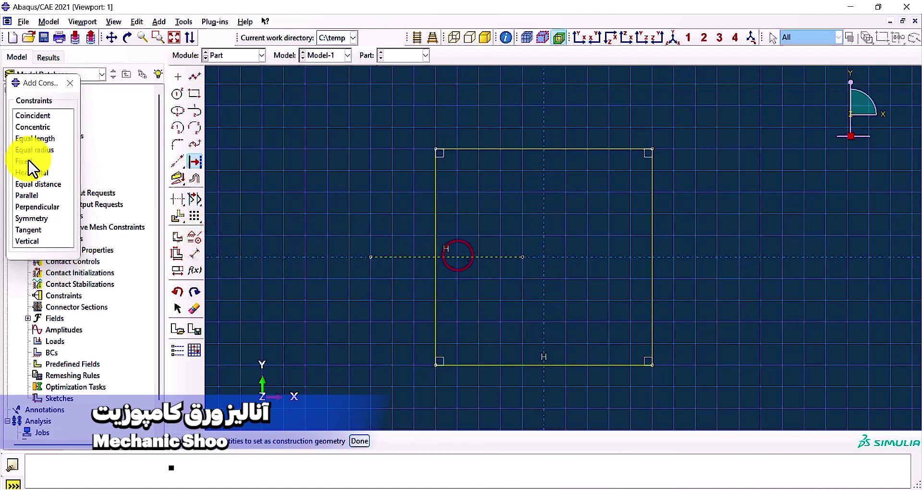
left_click(27, 161)
left_click(453, 256)
left_click(332, 440)
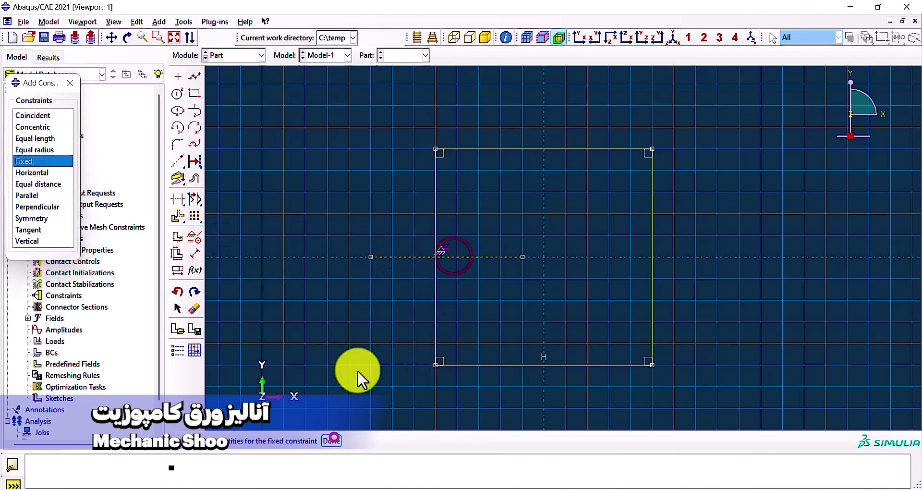
left_click_drag(48, 85, 215, 115)
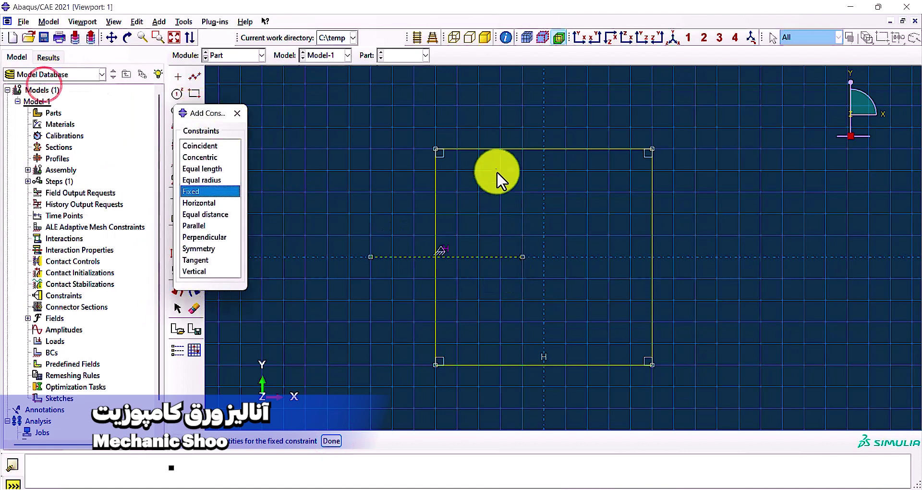
- Make the rectangle's top and bottom edges symmetric about the horizontal construction line with a Symmetry constraint
left_click(492, 150)
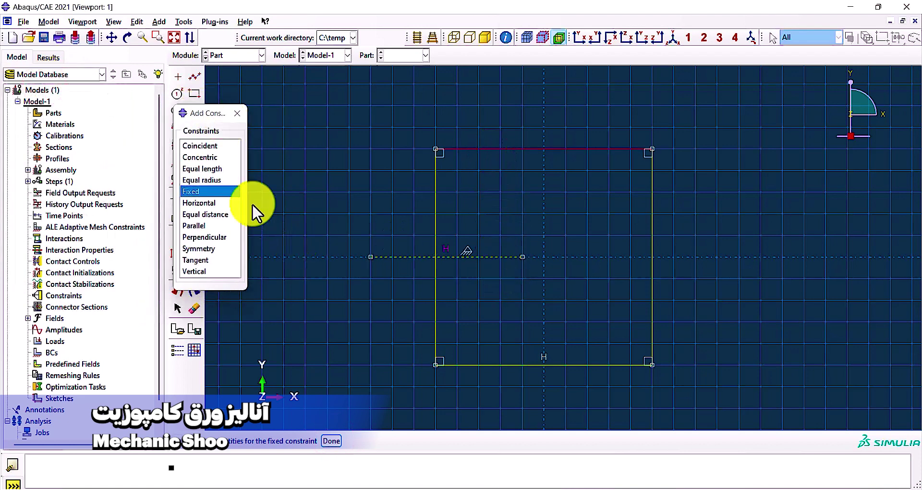
left_click(198, 249)
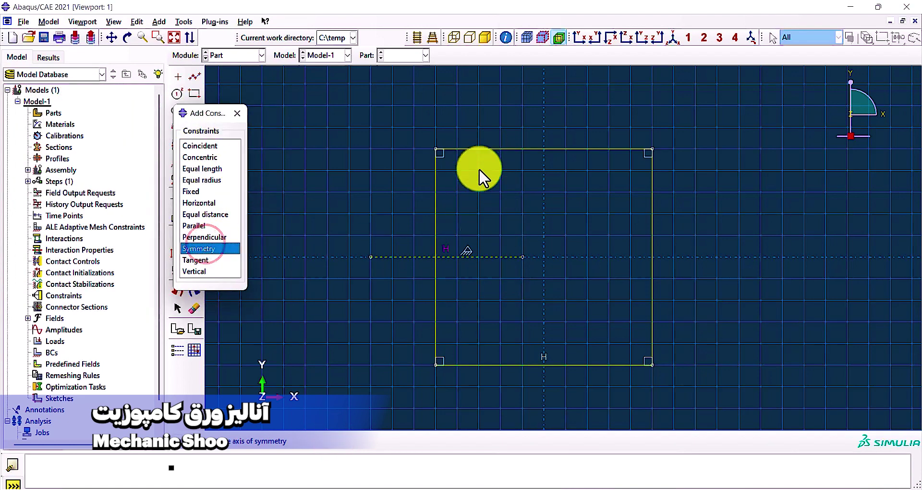
left_click(487, 256)
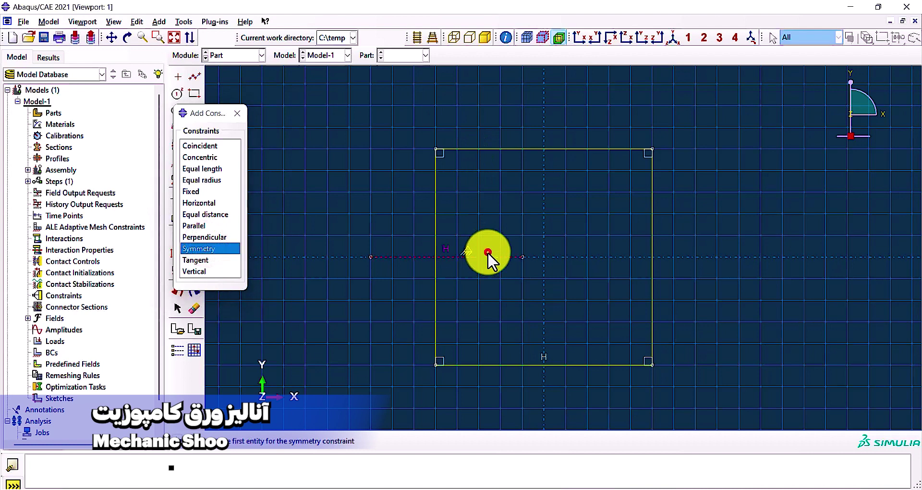
left_click(554, 149)
left_click(525, 365)
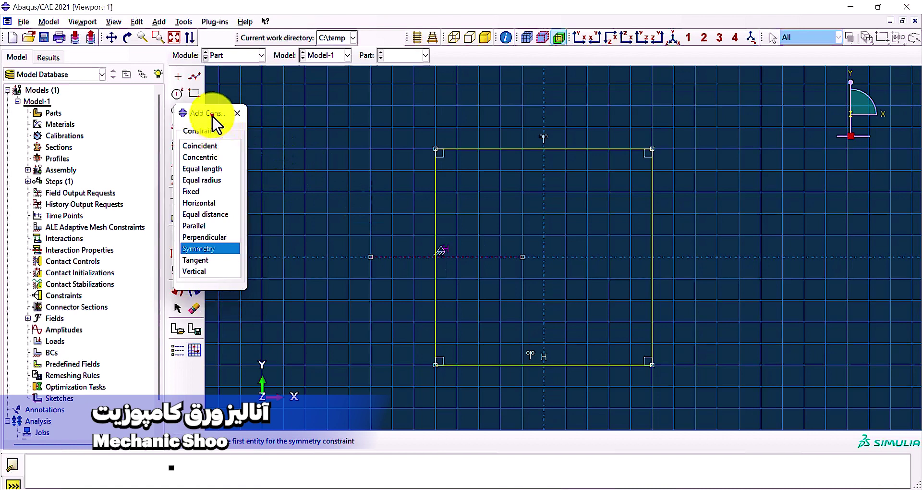
left_click_drag(212, 114, 226, 114)
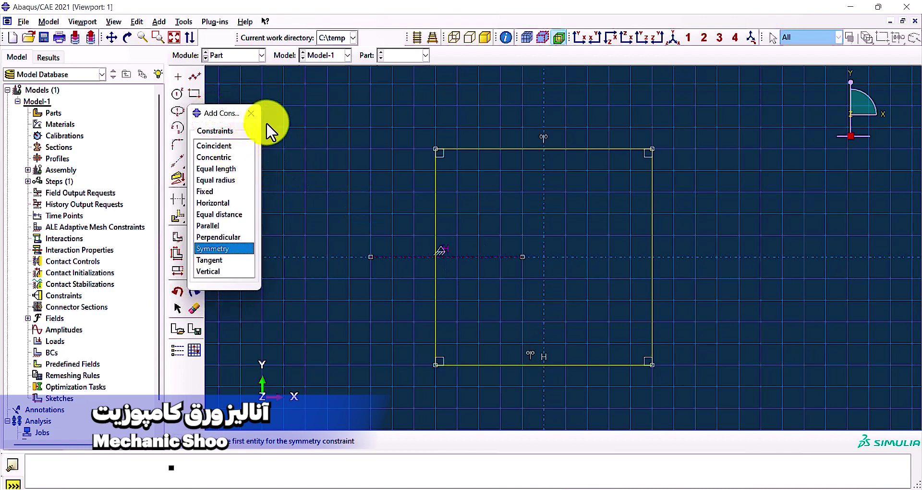
left_click(251, 113)
- Draw a horizontal line about 12.5 units long inward from the plate's left edge at y=-5, continuing with a slanted line up to the construction line
left_click(194, 76)
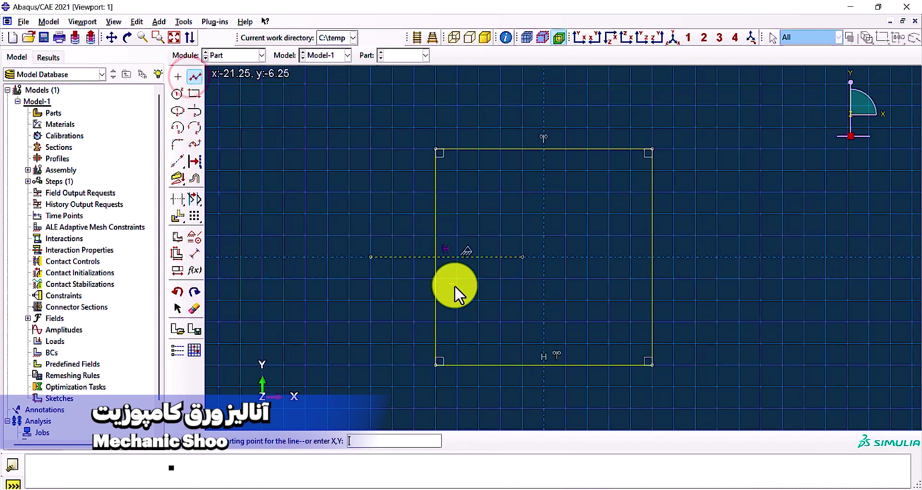
left_click(438, 275)
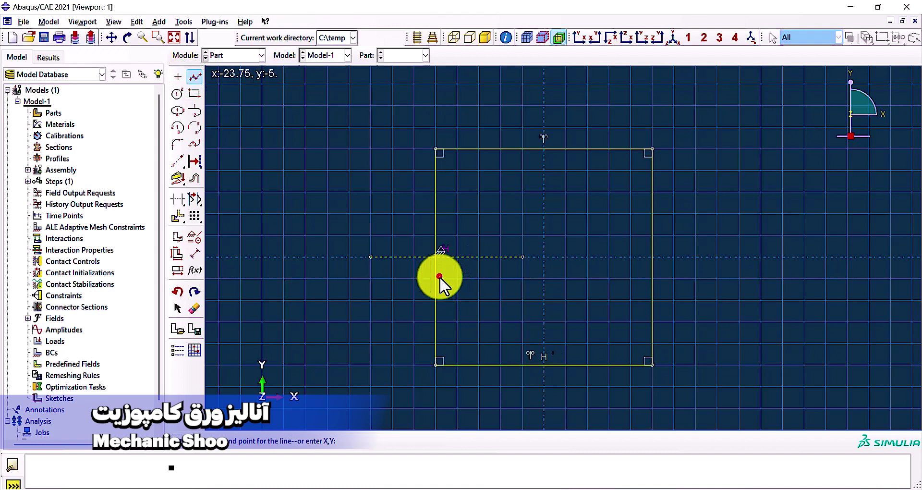
left_click(488, 279)
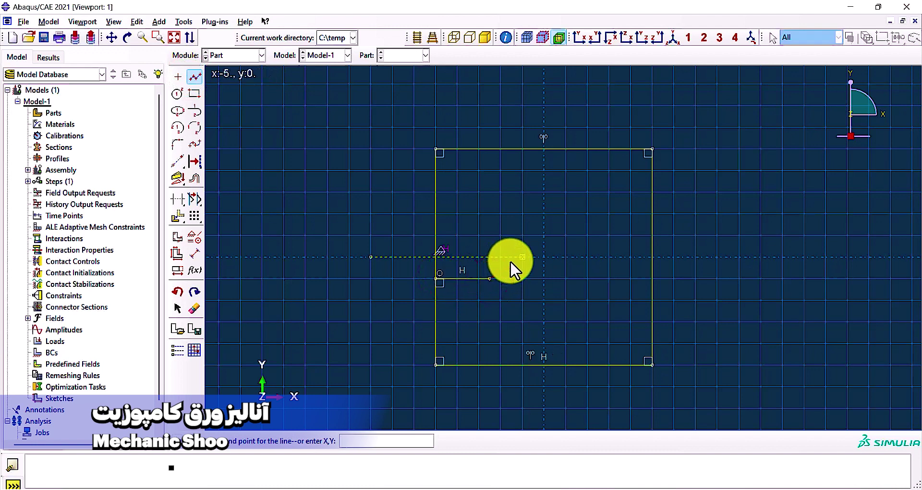
right_click_drag(507, 261, 489, 224)
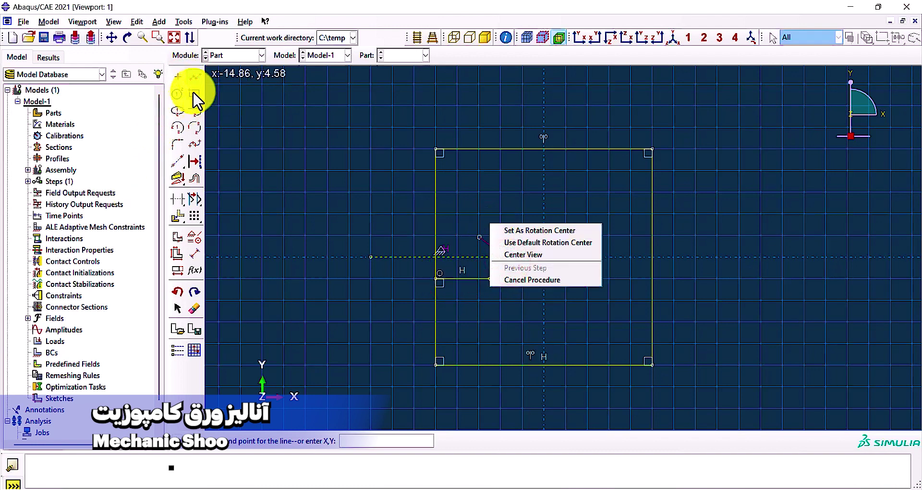
left_click(194, 76)
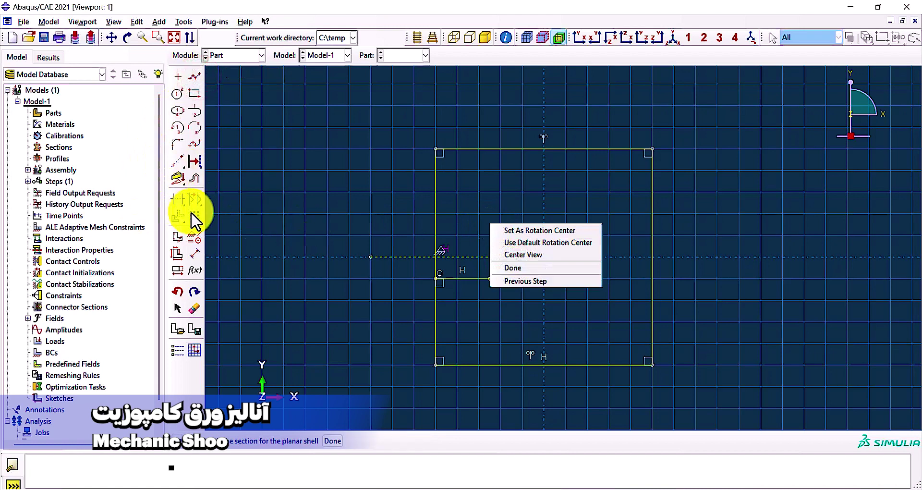
- Dimension the distance between the notch's horizontal line and the construction line as 2
left_click(192, 259)
left_click(480, 280)
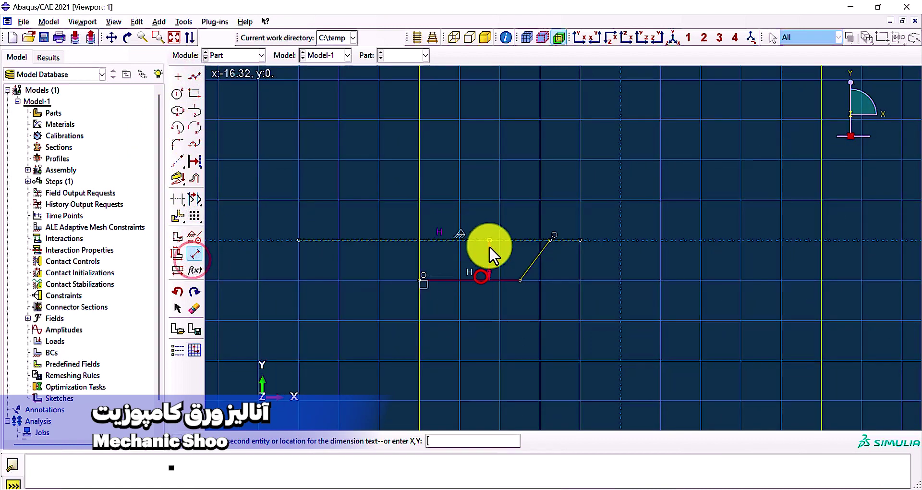
left_click(371, 272)
type("2")
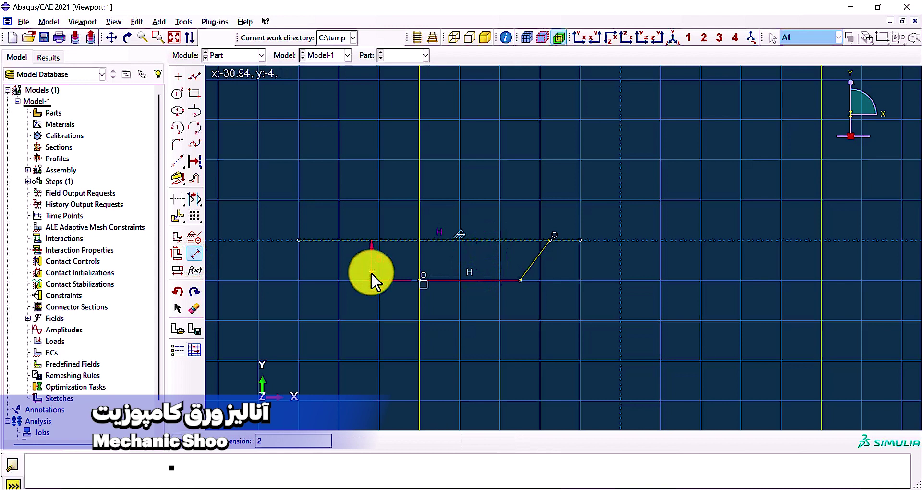
key("Return")
- Dimension the angle between the notch's slanted line and the construction line as 30 degrees
left_click(543, 246)
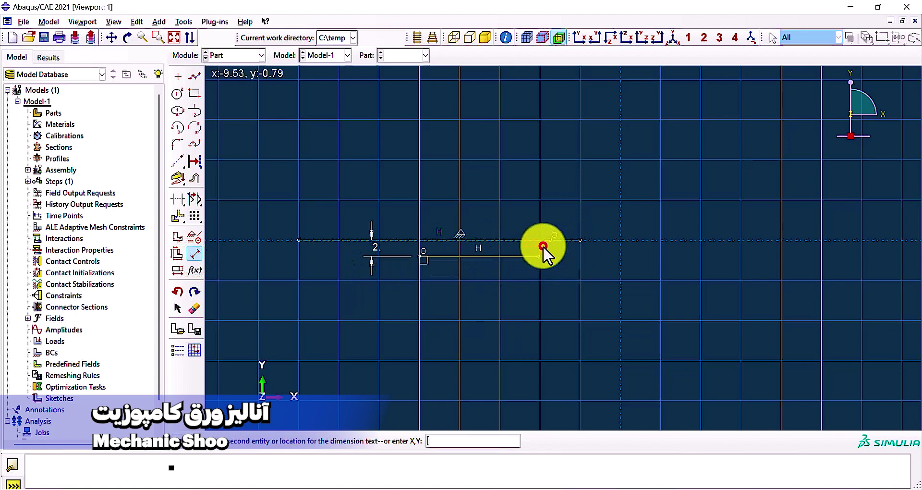
left_click(531, 246)
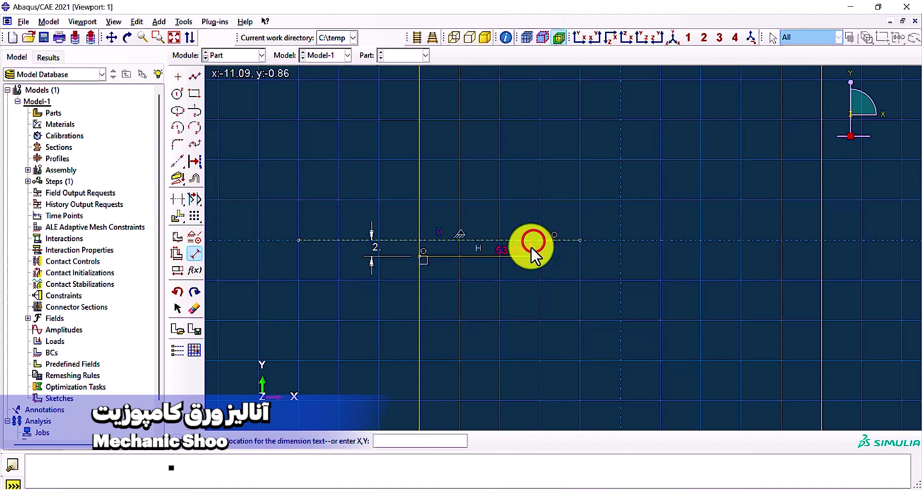
type("30")
key("Return")
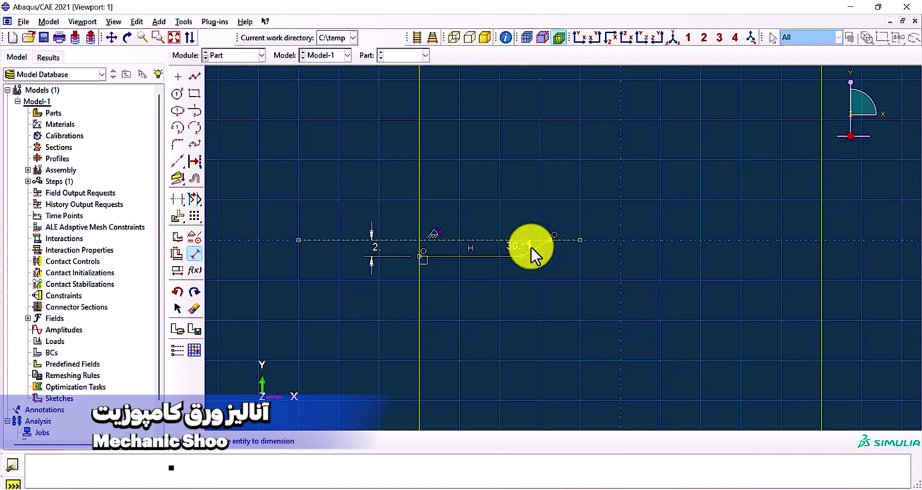
- Mirror a copy of the notch's horizontal and slanted lines about the horizontal construction line
scroll(509, 293, "down", 6)
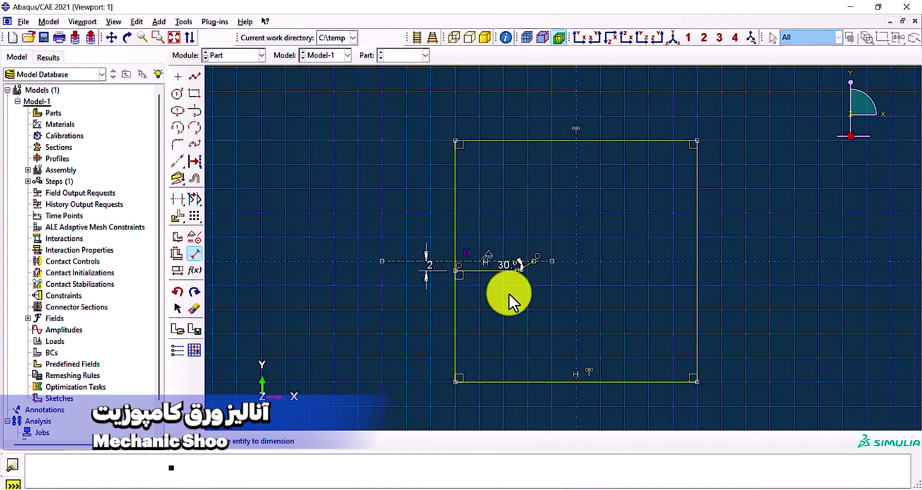
scroll(481, 272, "up", 4)
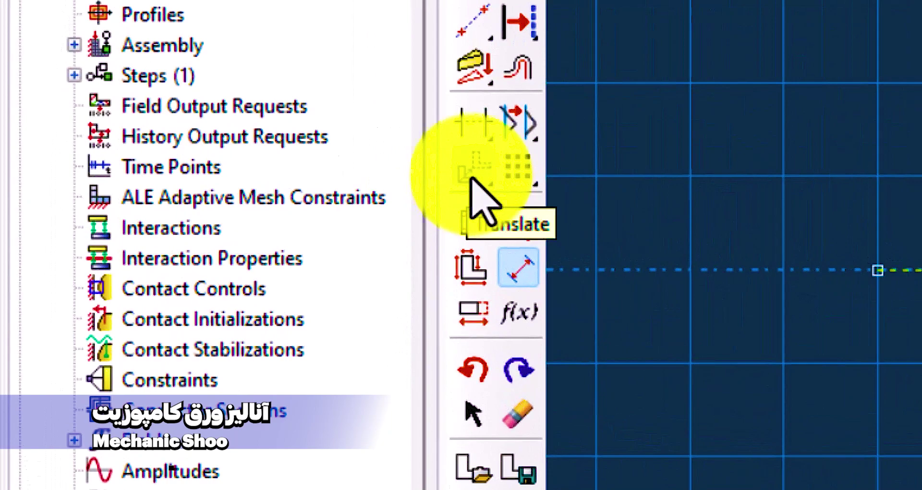
left_click(471, 174)
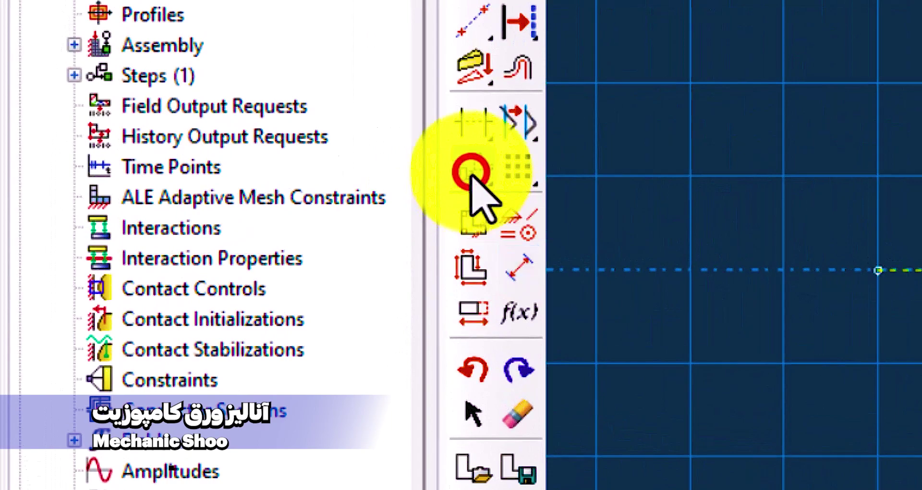
left_click(471, 174)
left_click_drag(471, 175, 648, 177)
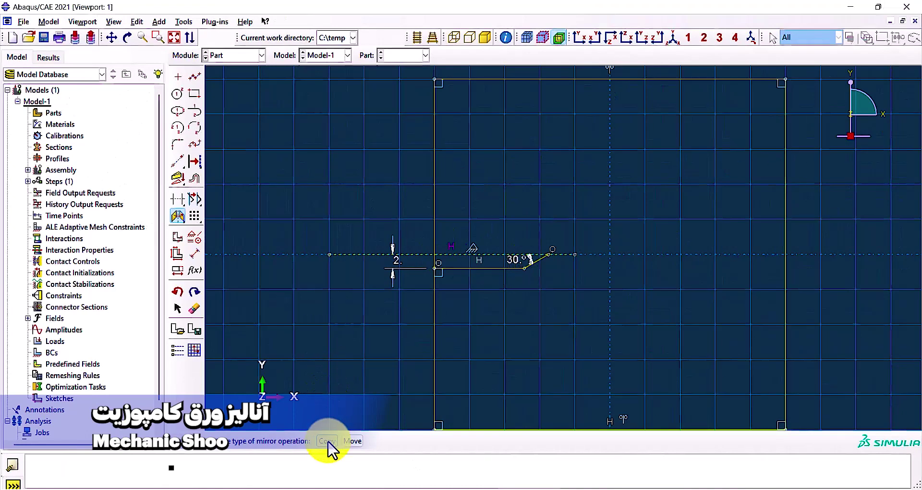
left_click(327, 441)
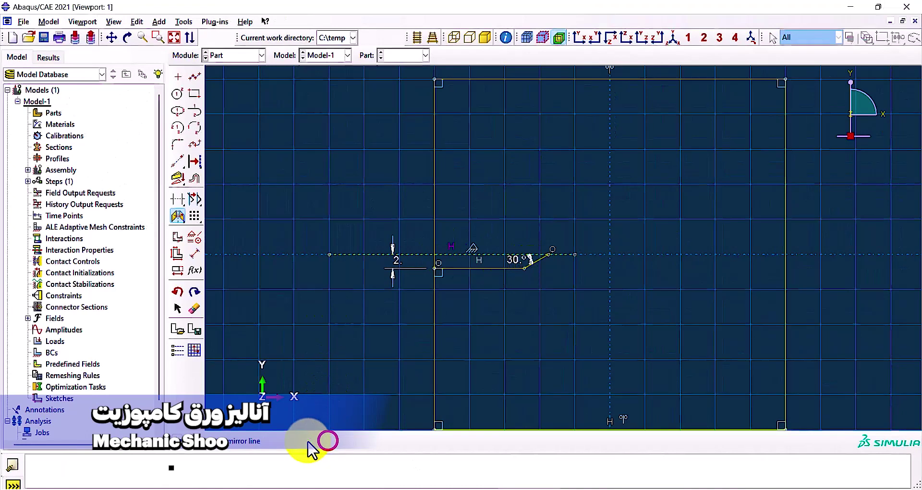
left_click(461, 255)
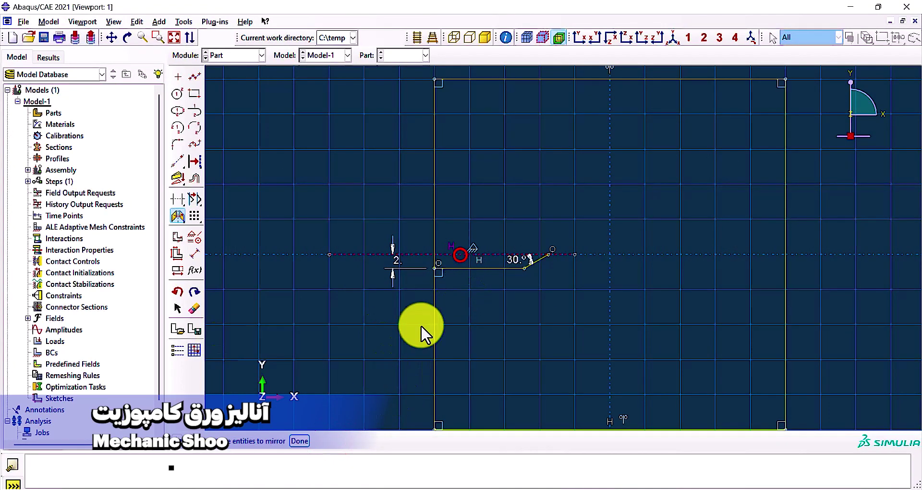
left_click(494, 270)
left_click(538, 261)
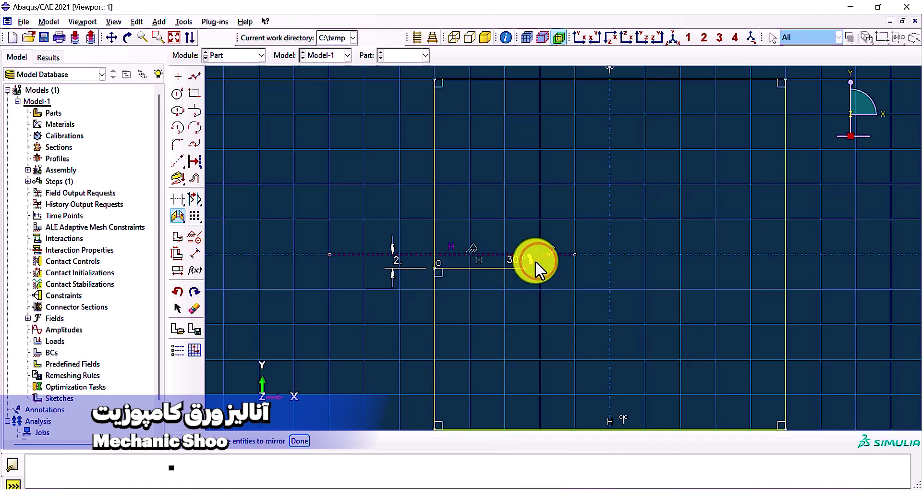
left_click(504, 270)
left_click(299, 441)
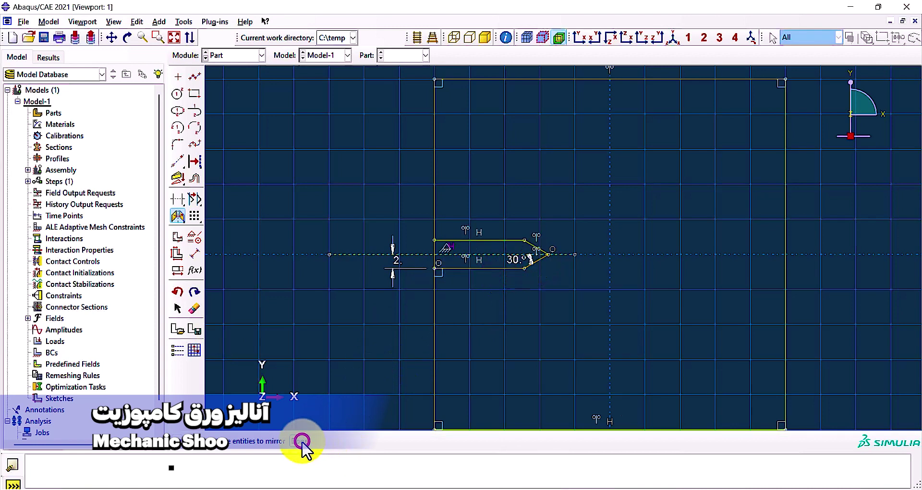
- Draw a circle with a radius of about 4.5 centred at (-15, 15), above the notch
scroll(494, 309, "down", 1)
left_click(177, 93)
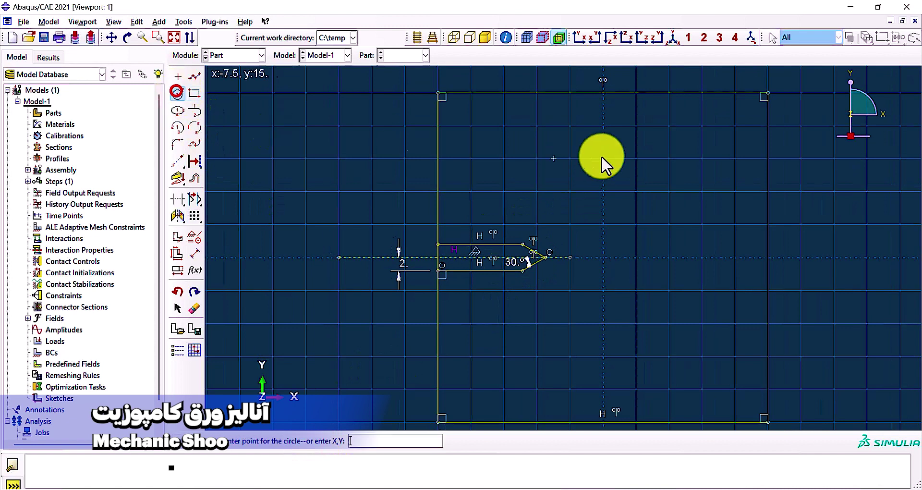
left_click(504, 158)
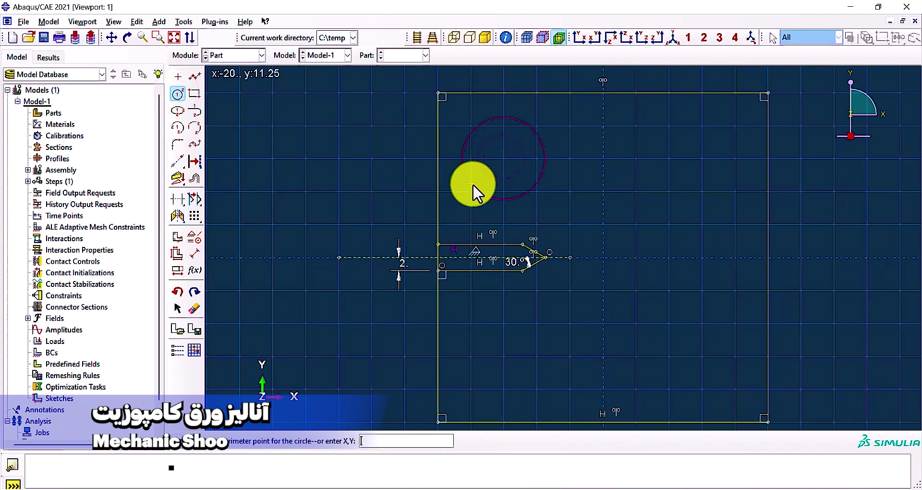
left_click(488, 183)
- Dimension the circle's radius as 4
left_click(198, 254)
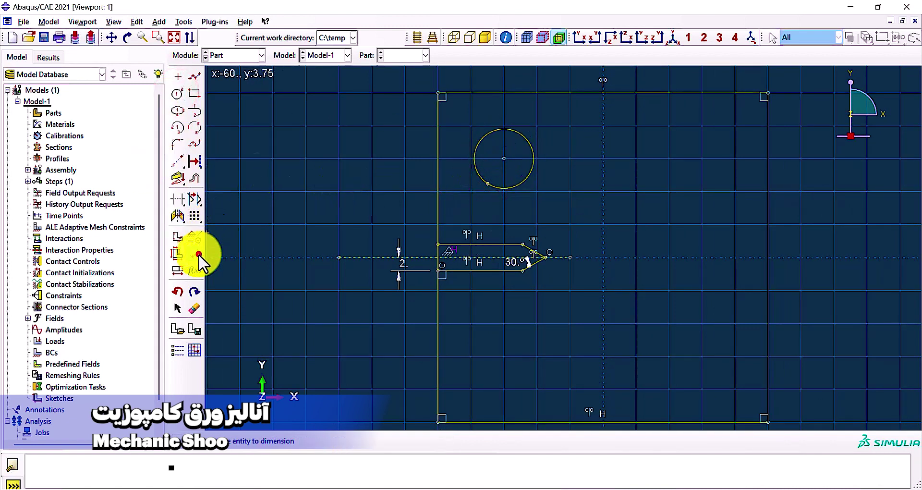
left_click(474, 163)
left_click(354, 164)
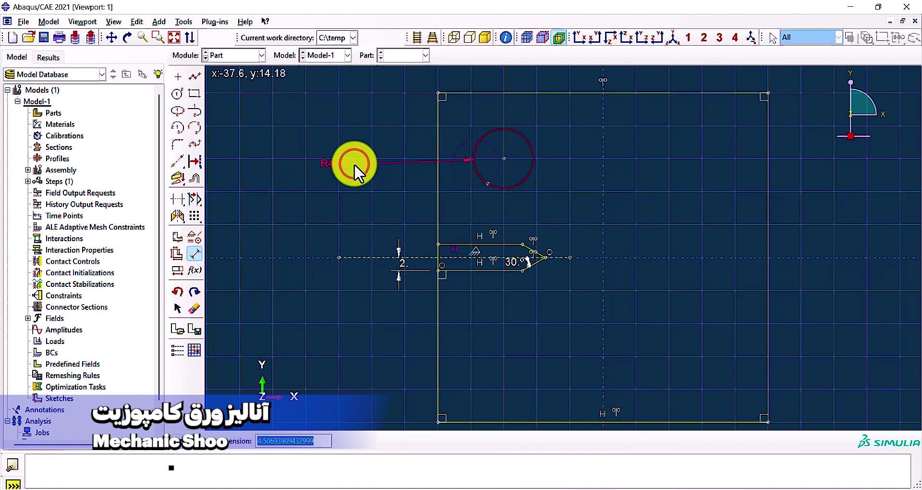
type("4")
key("Return")
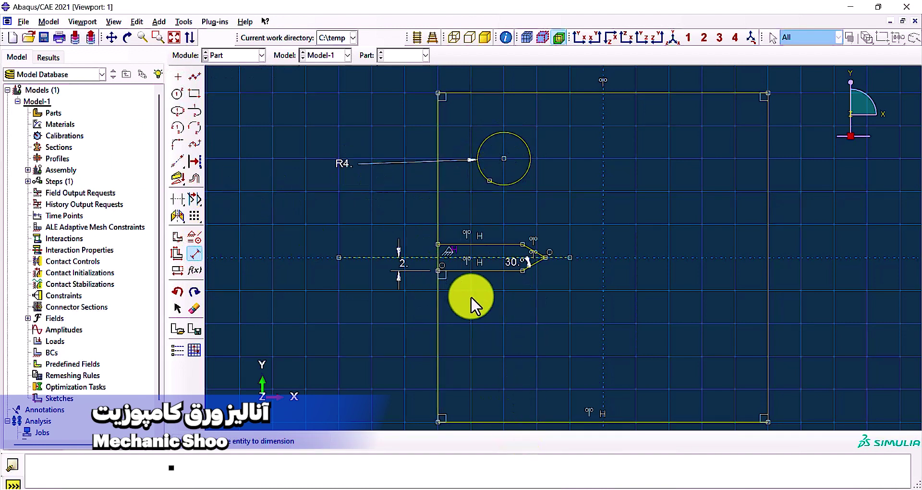
- Mirror a copy of the R4 circle about the horizontal construction line
left_click(178, 216)
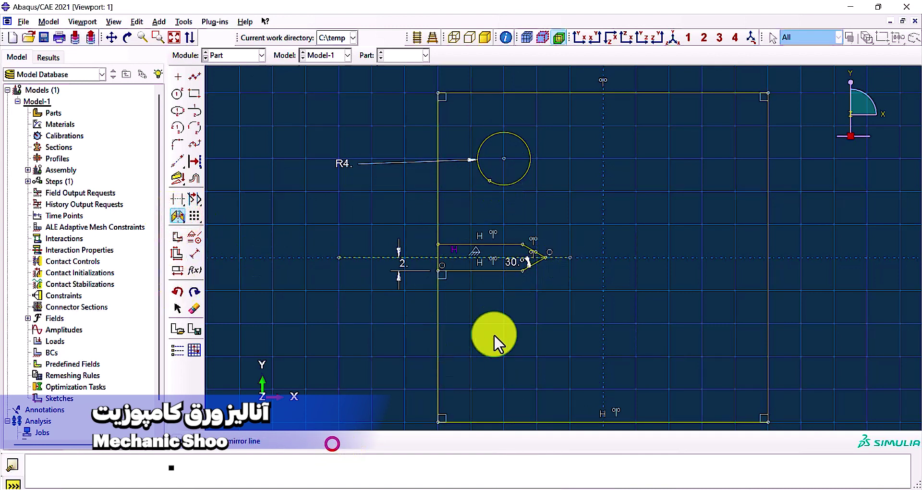
left_click(555, 259)
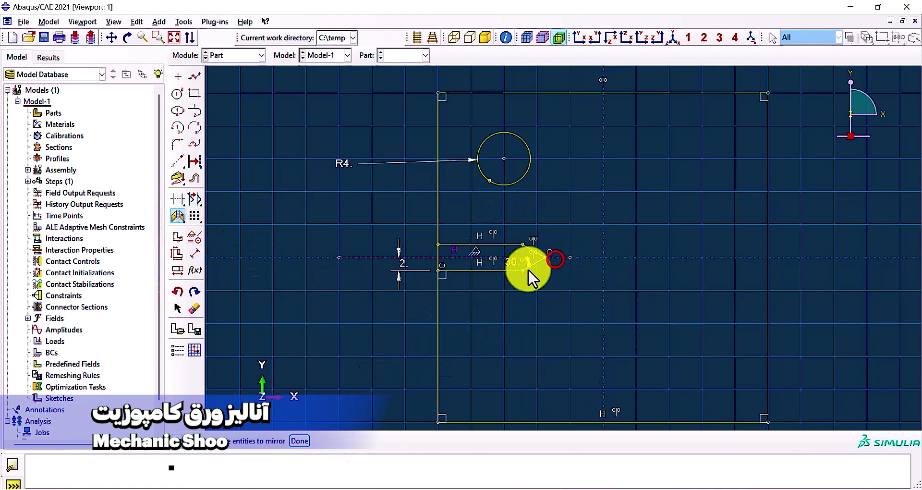
left_click(502, 185)
left_click(299, 440)
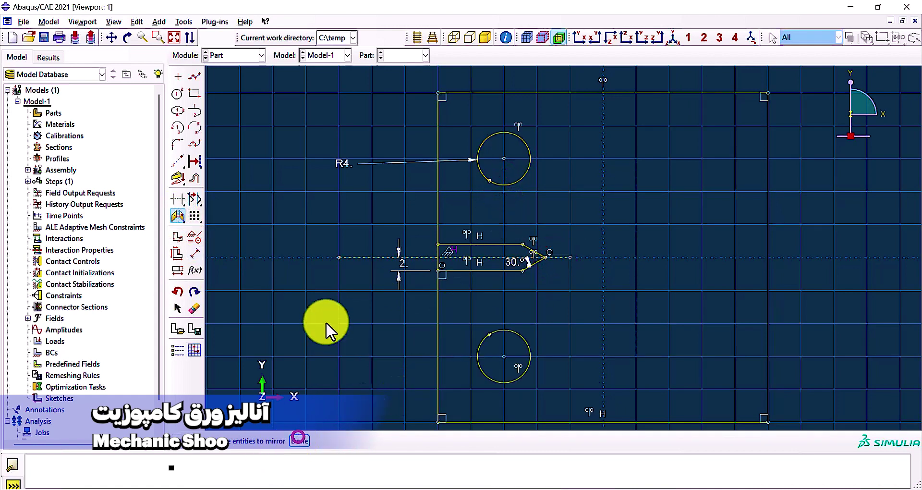
- Trim the plate's left-edge segment across the notch opening and finish the sketch to create the shell part
scroll(378, 373, "down", 2)
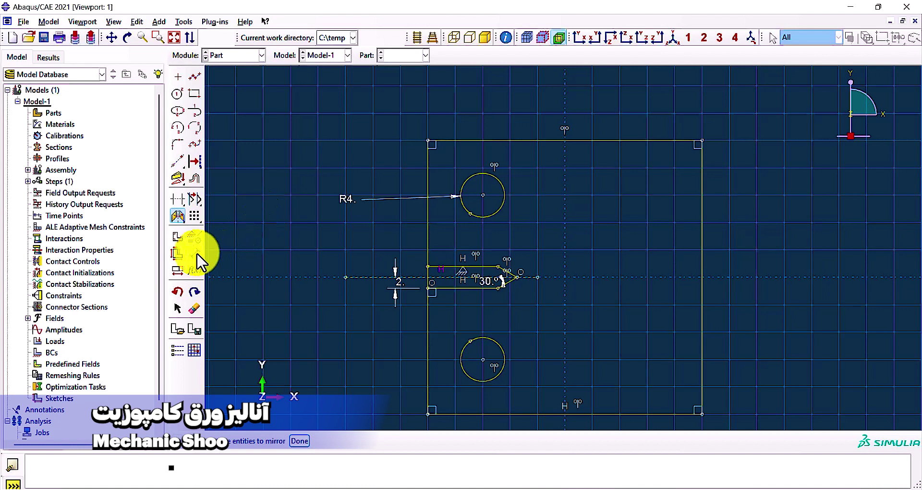
left_click(177, 198)
scroll(457, 294, "up", 1)
scroll(432, 278, "up", 1)
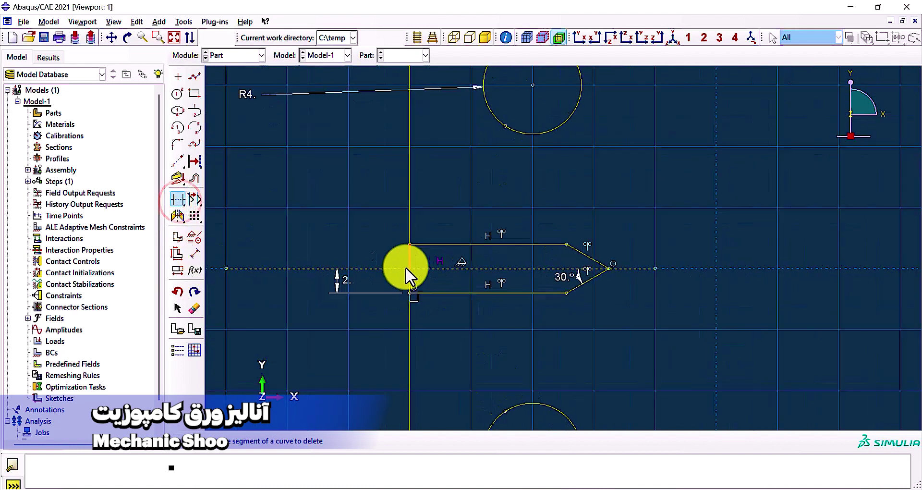
left_click(412, 265)
scroll(439, 304, "down", 3)
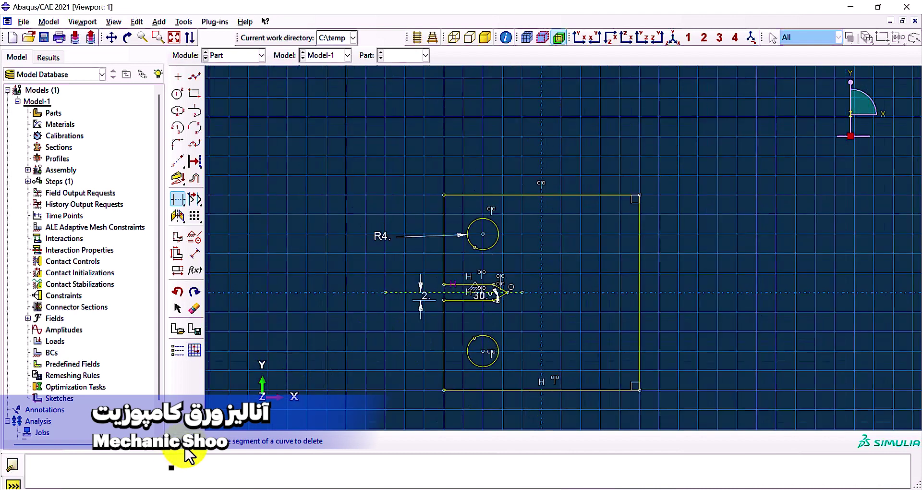
left_click(185, 442)
left_click(329, 441)
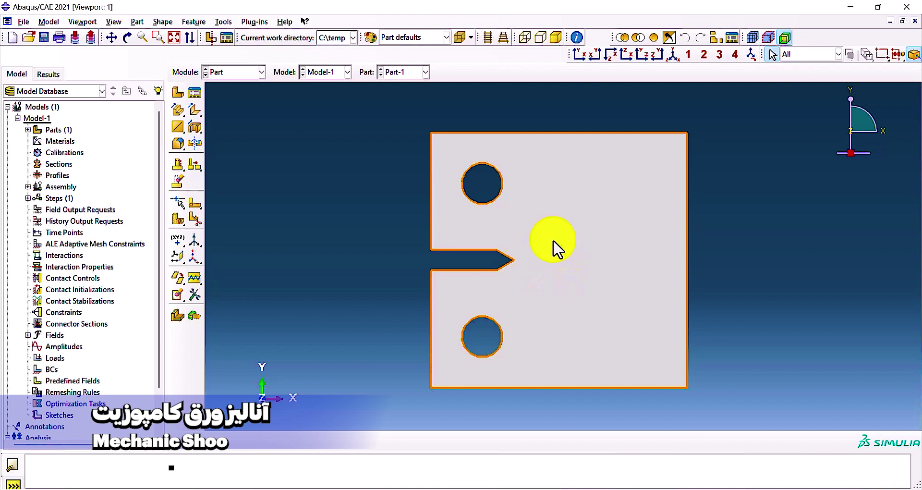
- Switch to the Property module and start a new material named steel
left_click(258, 74)
left_click(256, 95)
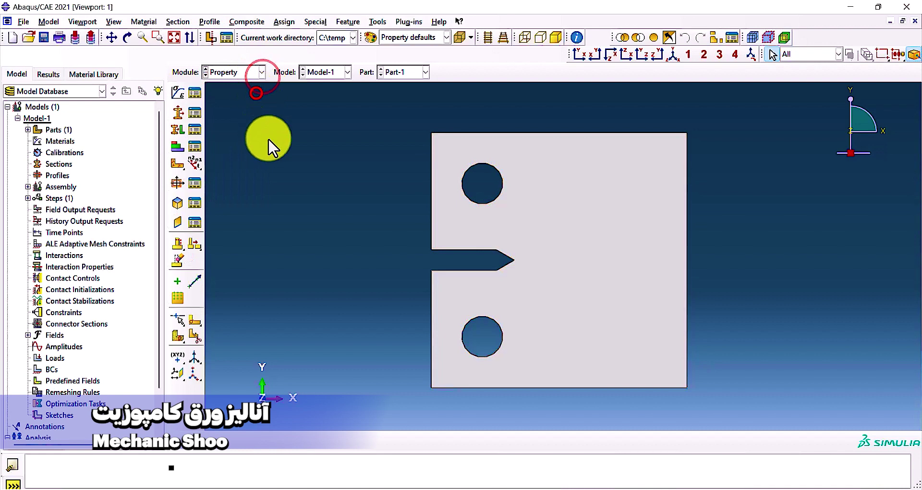
left_click(195, 92)
left_click(353, 94)
left_click(417, 109)
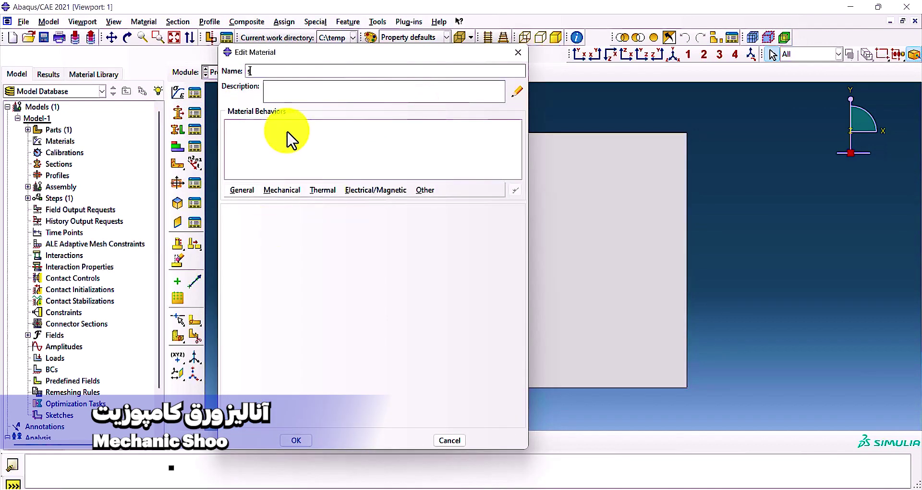
type("steel")
- Give steel isotropic elastic behavior with Young's modulus 210e3 and Poisson's ratio 0.3, then save it and close the material manager
left_click(276, 188)
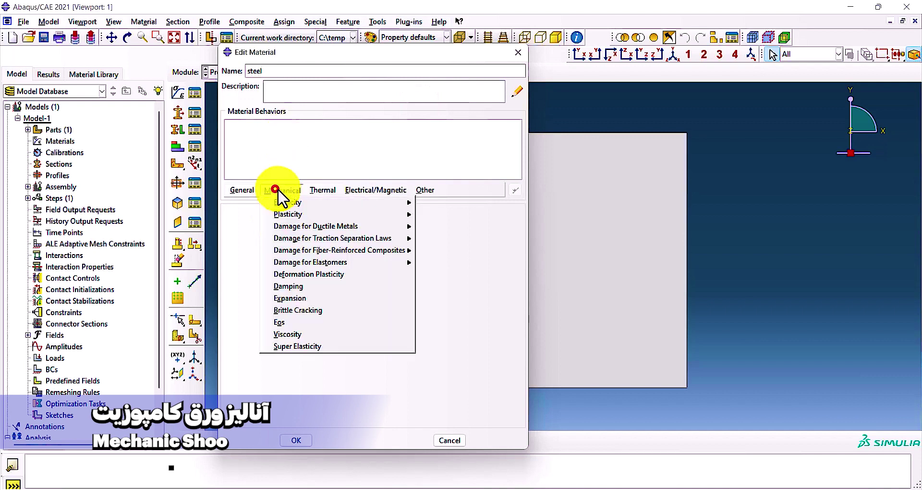
left_click(284, 191)
left_click(287, 190)
left_click(295, 204)
left_click(437, 203)
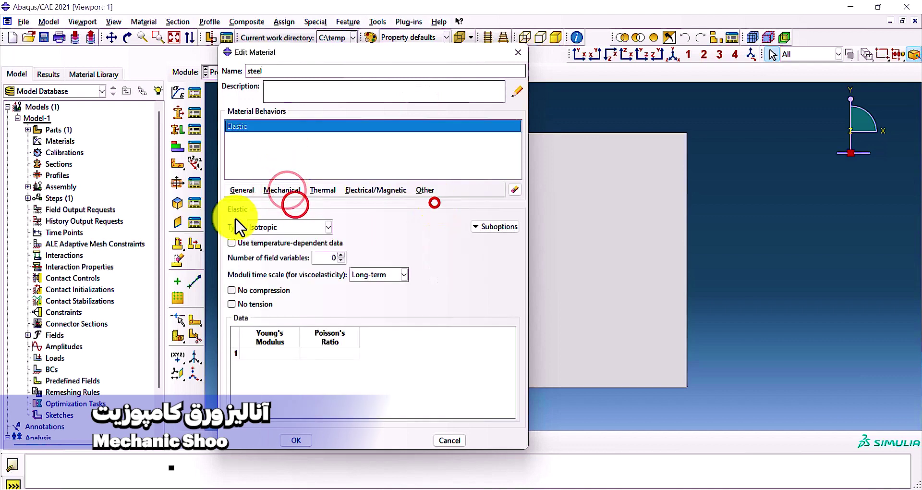
left_click(278, 356)
type("210e")
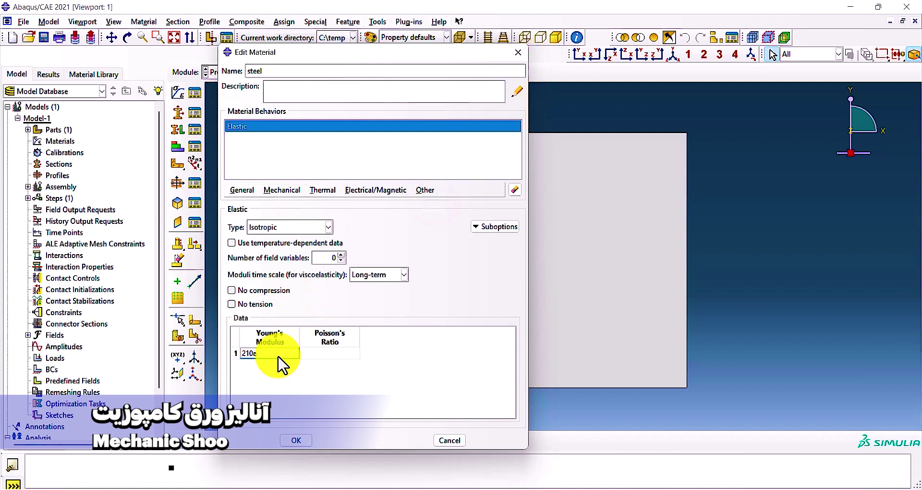
type("3")
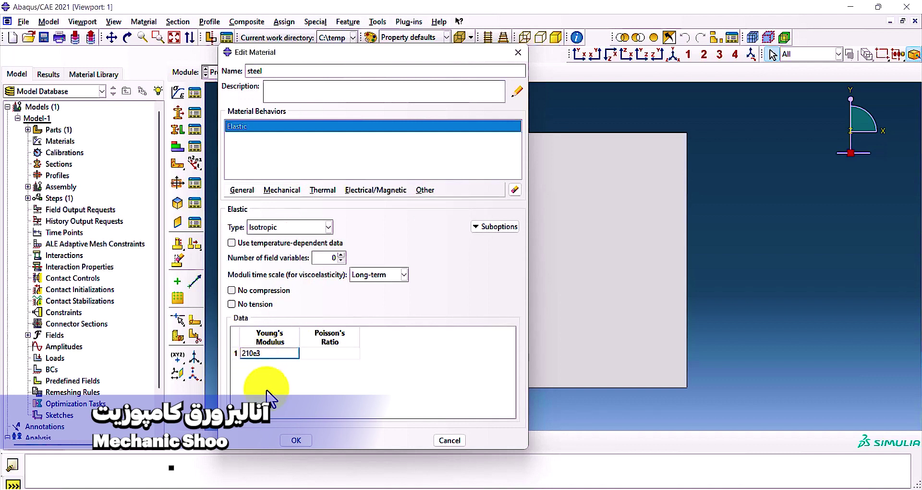
left_click(316, 352)
type("0.3")
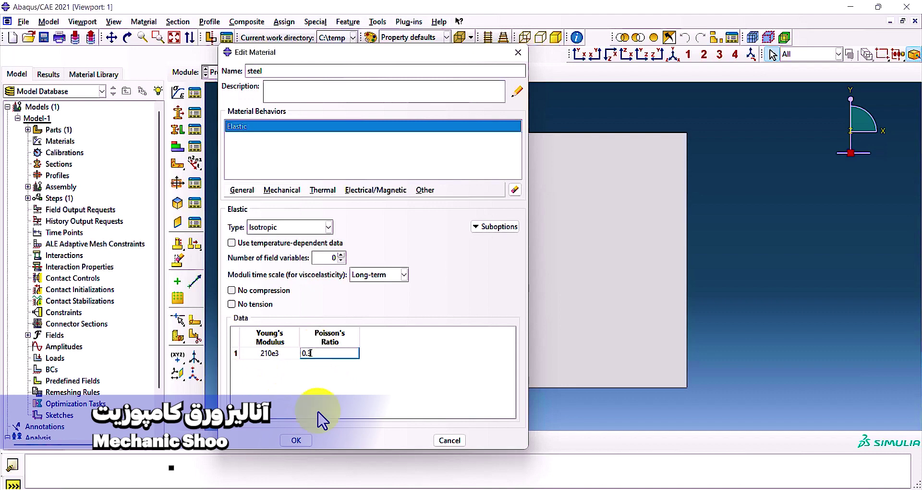
left_click(297, 440)
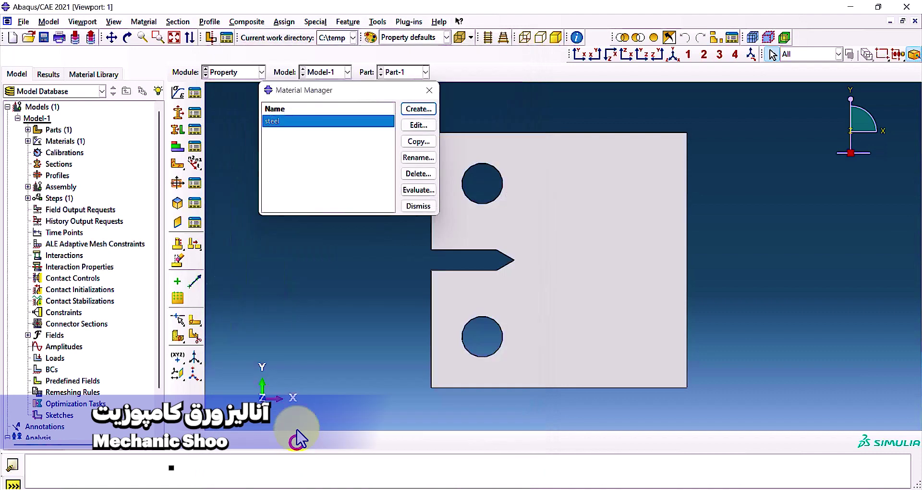
left_click(425, 96)
- Create a solid homogeneous section named Section-1 using the steel material
left_click(177, 115)
left_click_drag(408, 90, 399, 90)
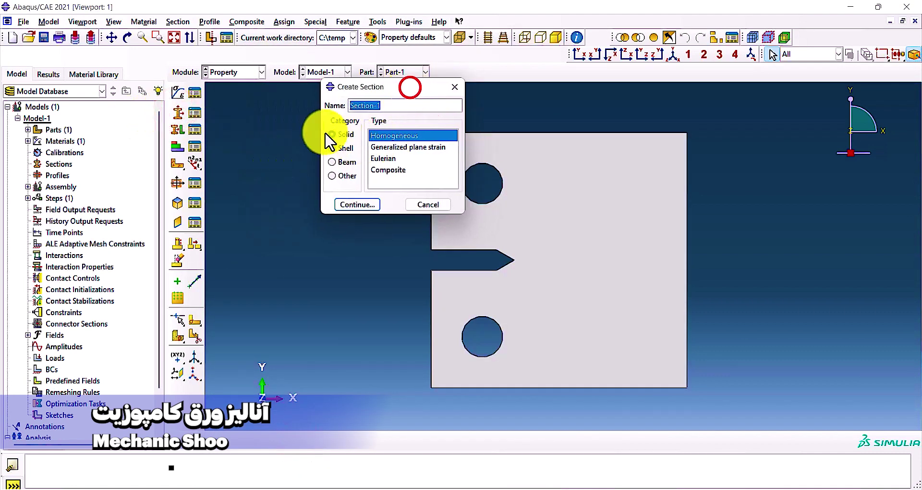
left_click(364, 207)
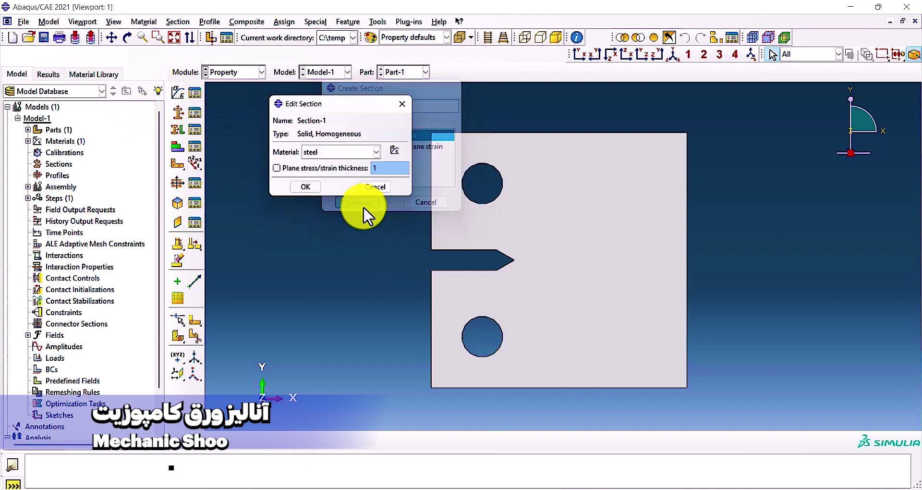
left_click(306, 191)
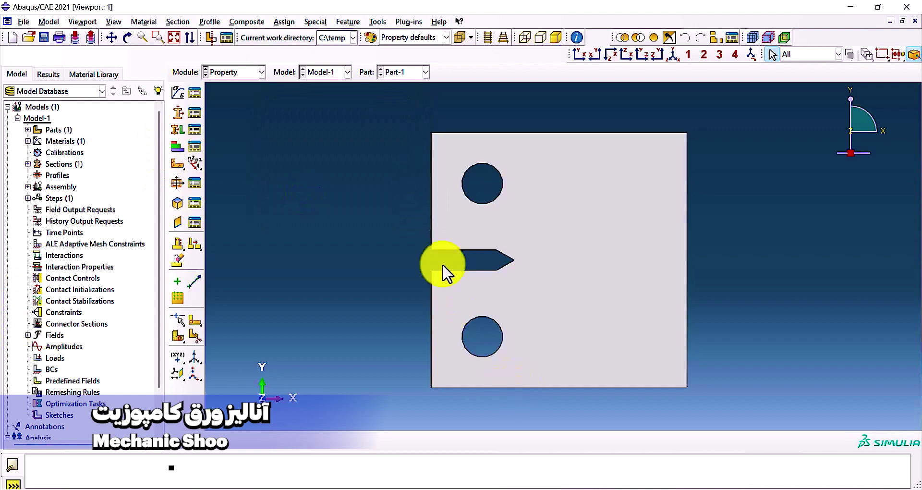
- Assign Section-1 to the whole plate without creating a set, taking the thickness from the section
left_click(176, 130)
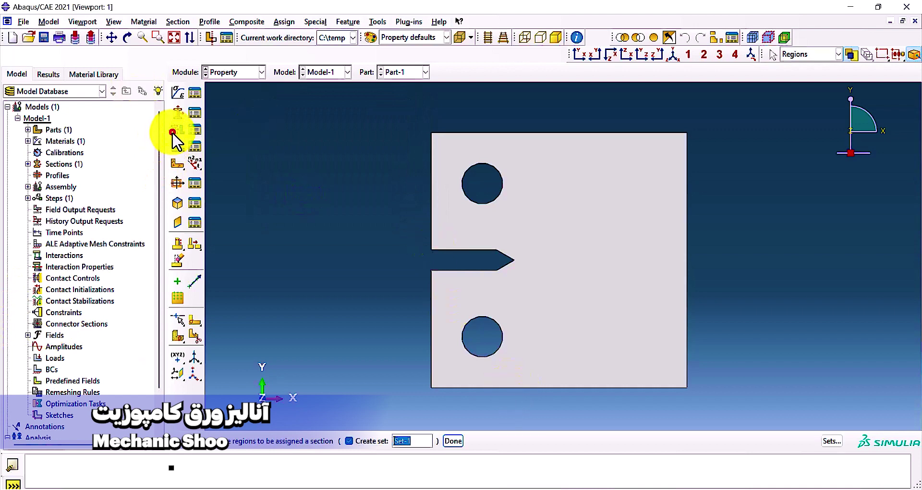
left_click(350, 441)
left_click_drag(364, 122, 652, 415)
left_click(408, 442)
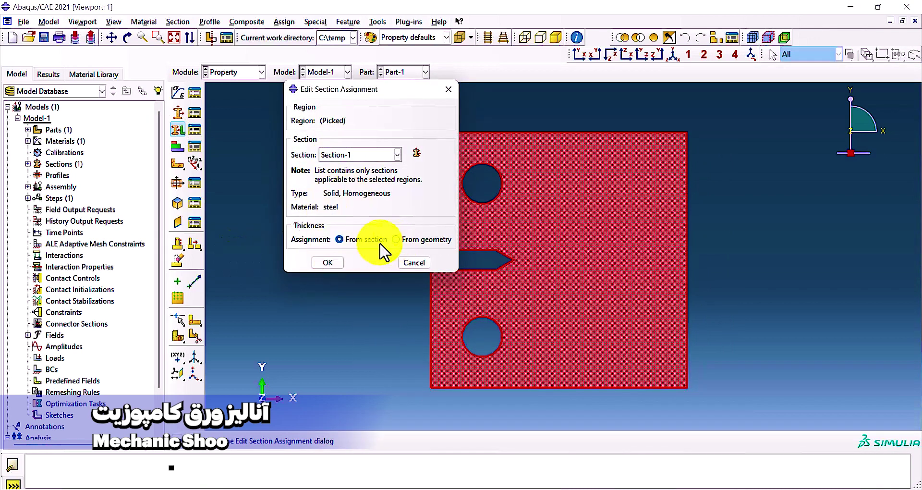
left_click(352, 240)
left_click(338, 264)
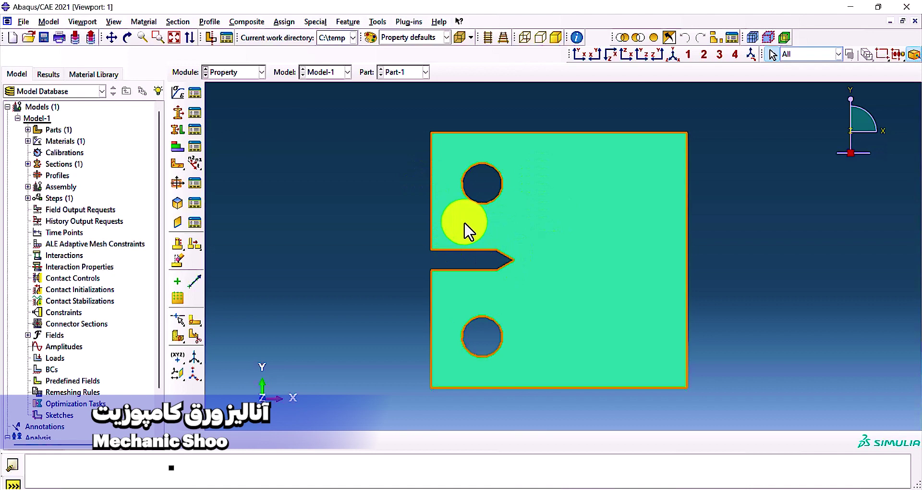
- Switch to the Assembly module
left_click(259, 72)
left_click(234, 108)
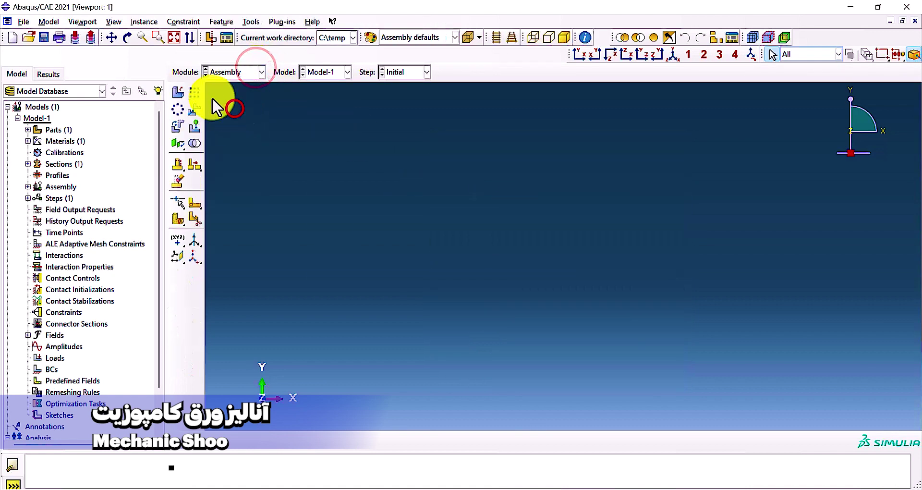
- Create an independent instance of Part-1 in the assembly, meshed on the instance
left_click(178, 91)
left_click_drag(418, 86, 408, 87)
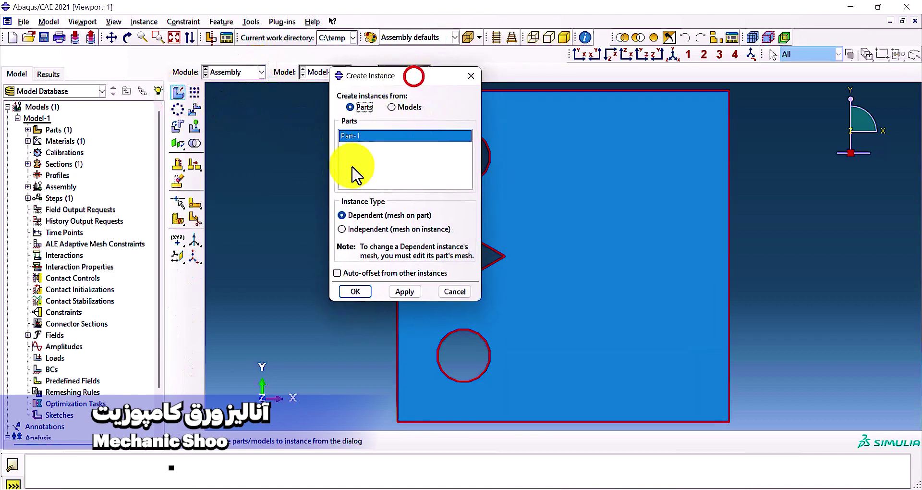
left_click(347, 229)
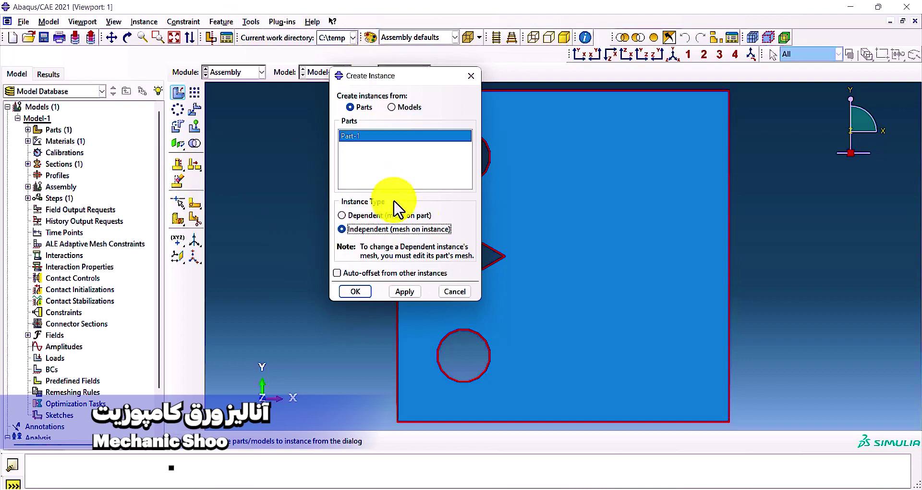
left_click(356, 290)
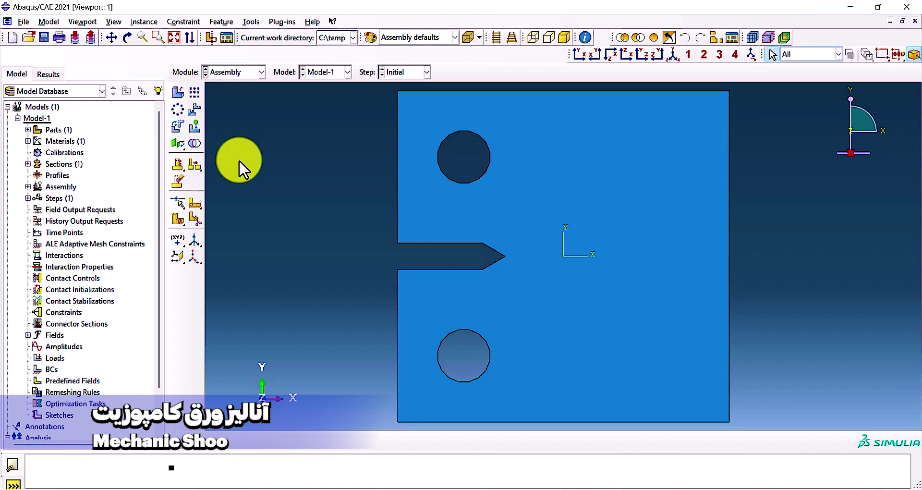
- In the Step module, create a Static, General step after Initial, keeping time period 1 and nonlinear geometry off
left_click(262, 73)
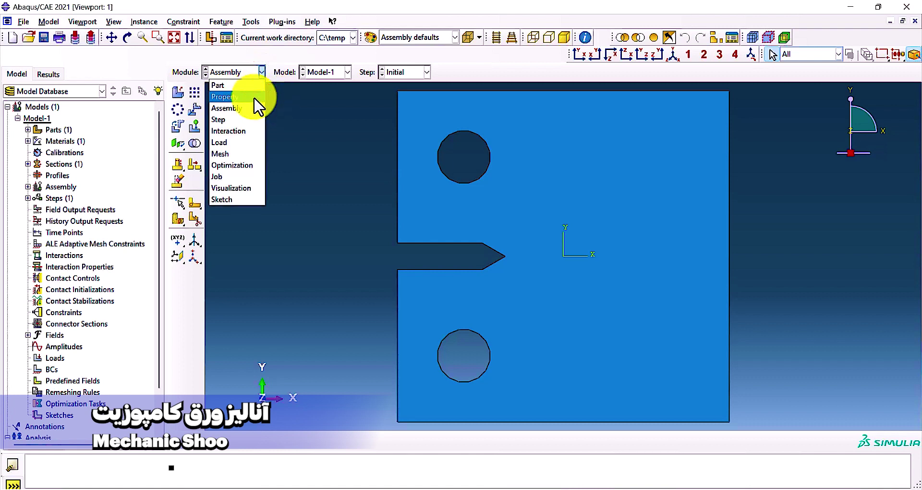
left_click(238, 118)
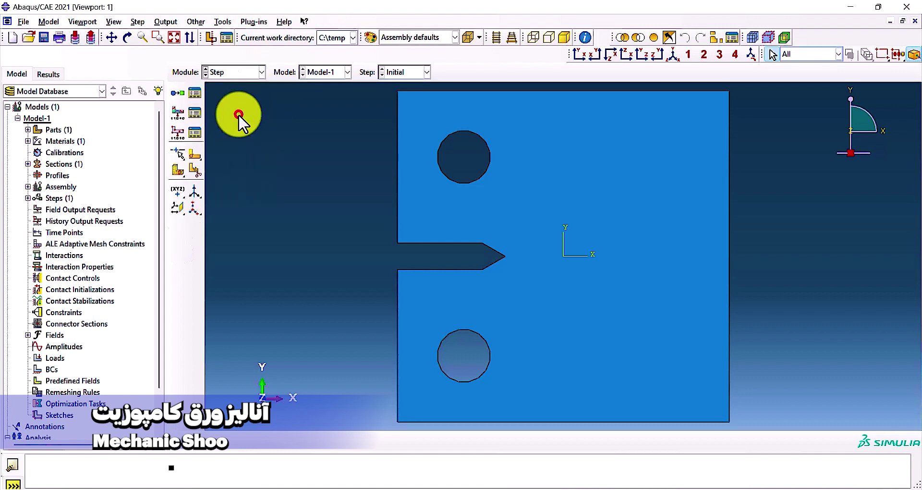
left_click(177, 92)
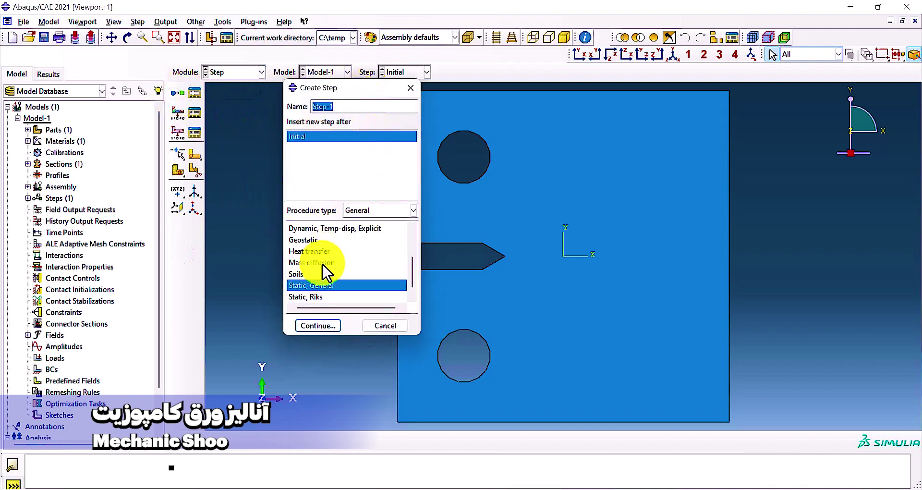
left_click(318, 325)
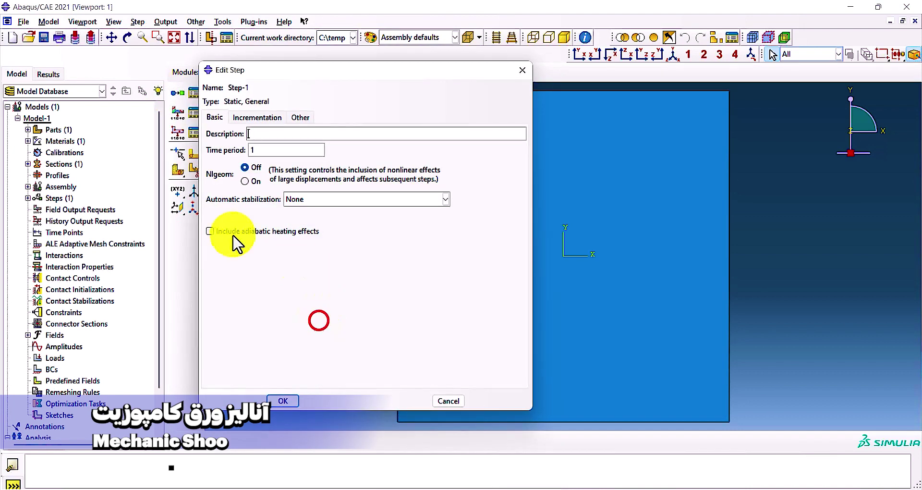
left_click(264, 118)
left_click(292, 117)
left_click(215, 117)
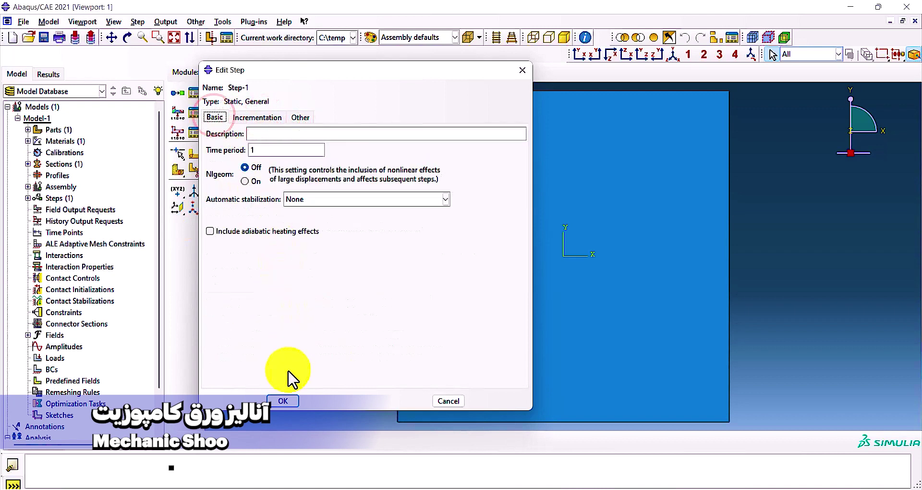
left_click(281, 405)
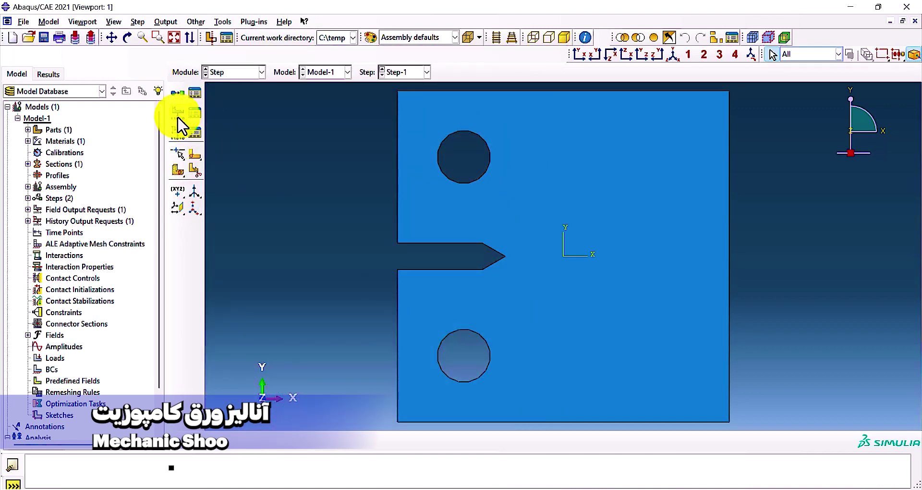
- In the Interaction module, create reference points at the centers of the upper and lower holes
left_click(260, 73)
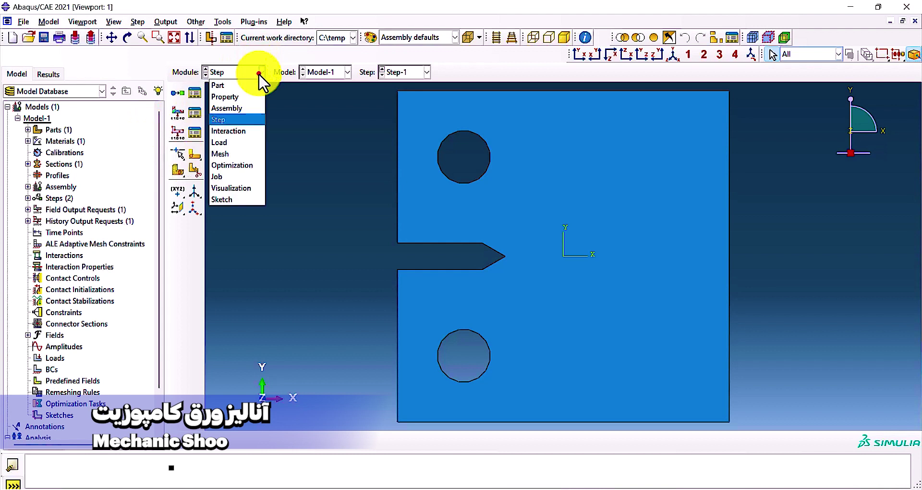
left_click(250, 133)
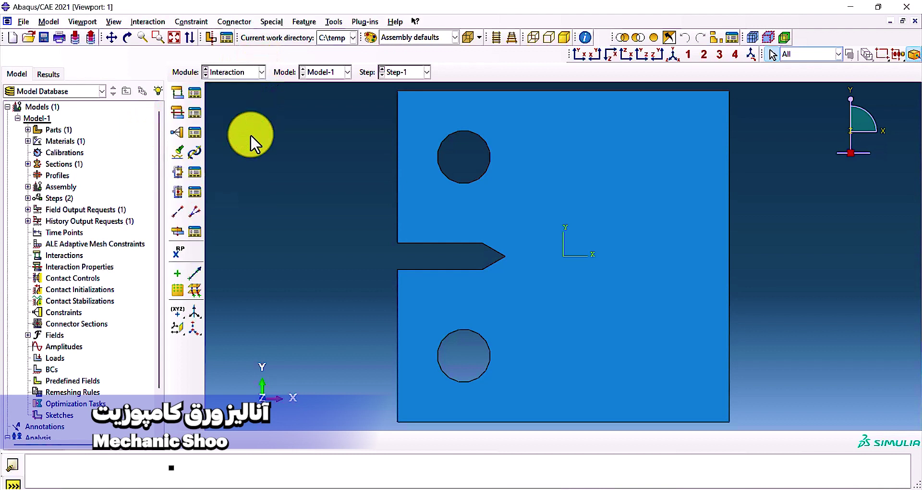
left_click(330, 22)
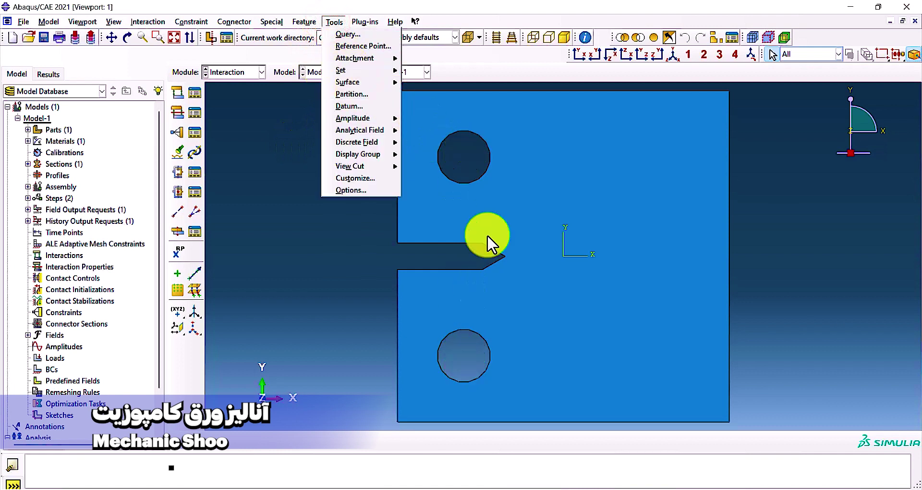
left_click(362, 45)
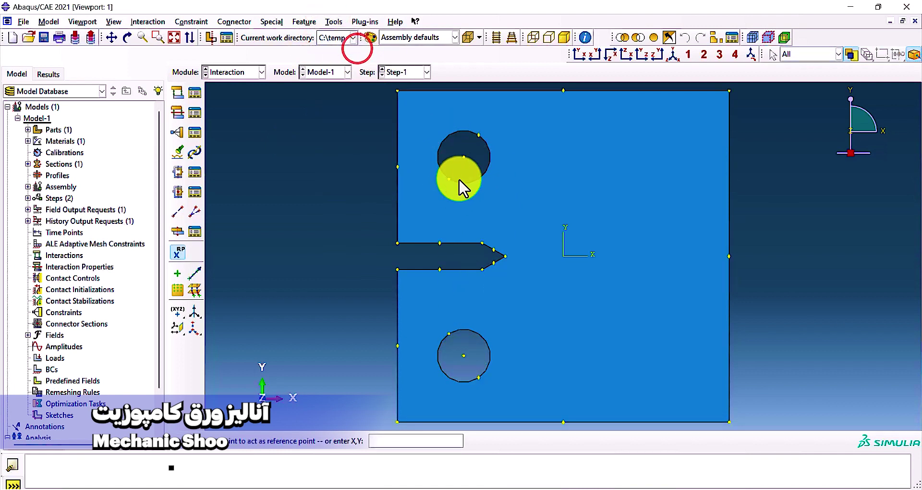
left_click(464, 157)
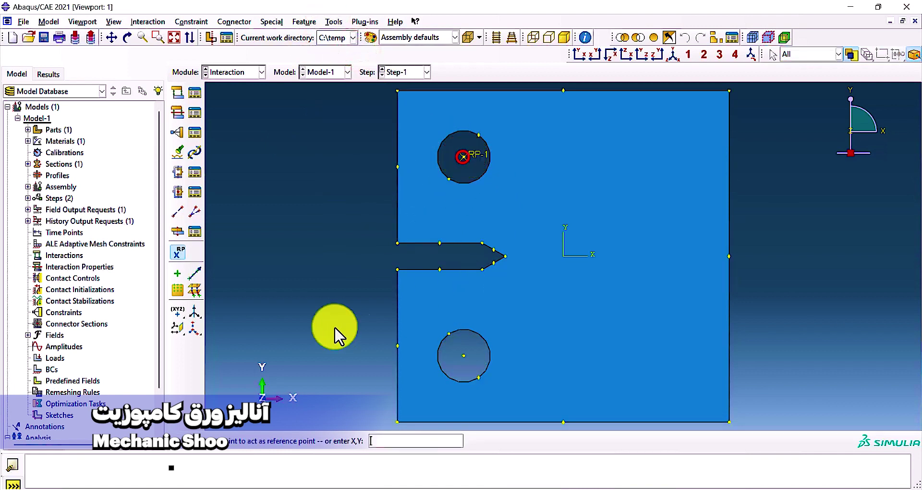
left_click(464, 356)
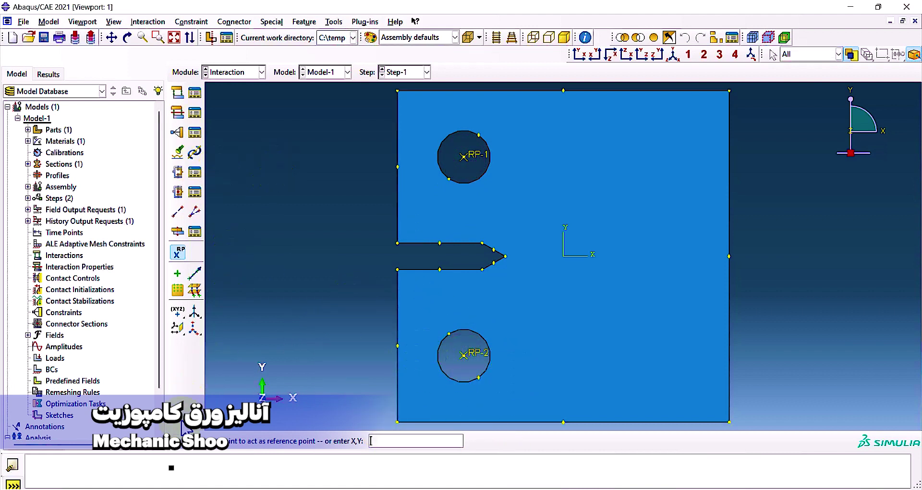
left_click(184, 443)
- Start a new constraint of type Coupling for the upper hole
left_click(176, 132)
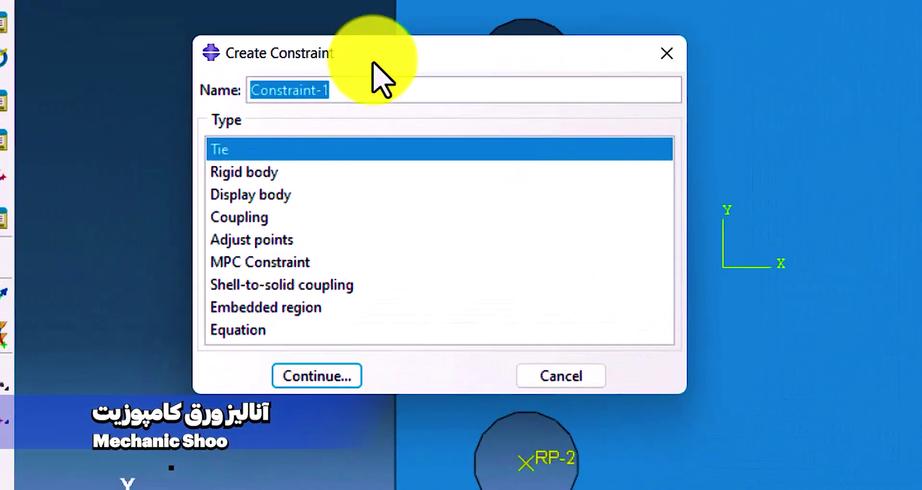
left_click_drag(373, 57, 344, 57)
left_click_drag(405, 52, 376, 54)
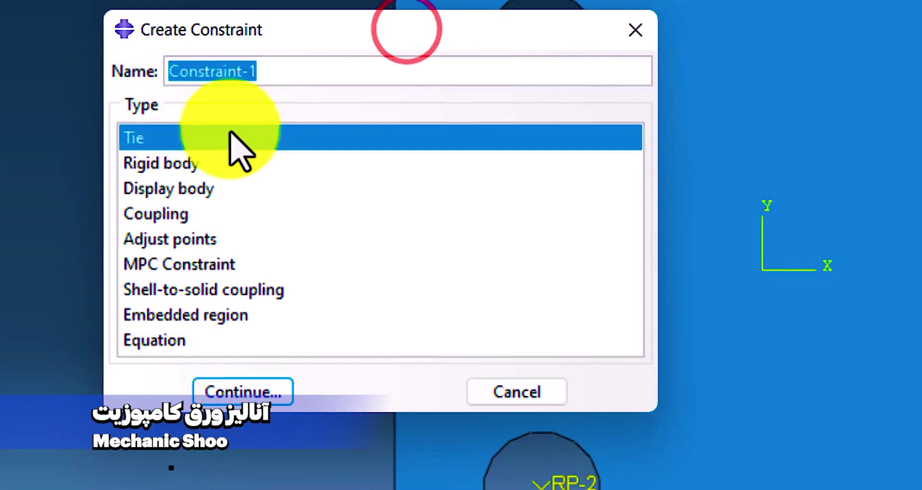
left_click(198, 214)
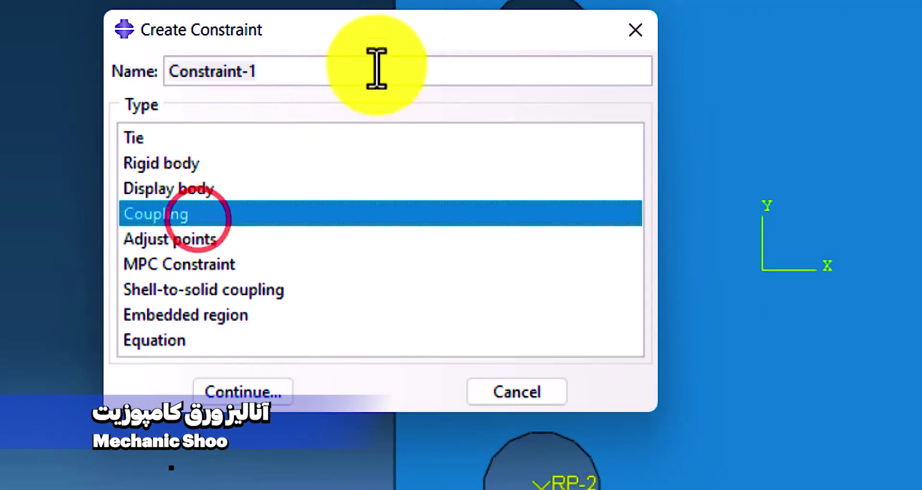
left_click_drag(374, 31, 205, 22)
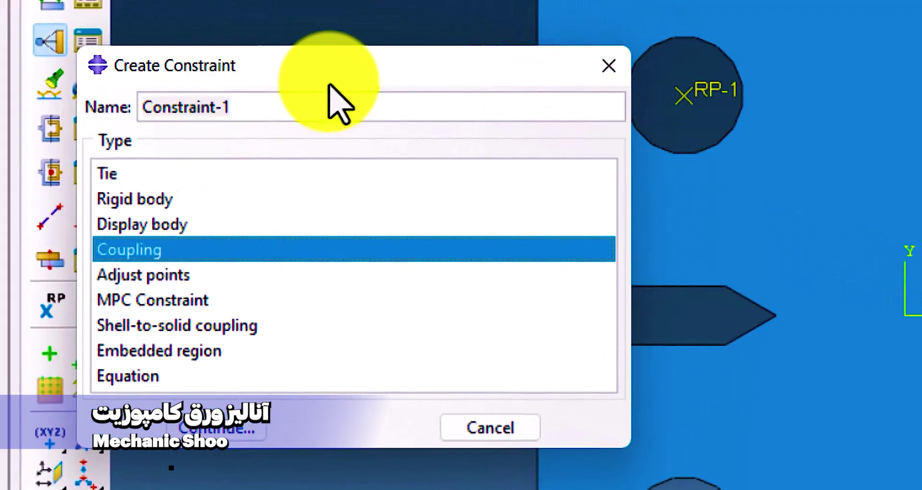
left_click_drag(333, 62, 307, 67)
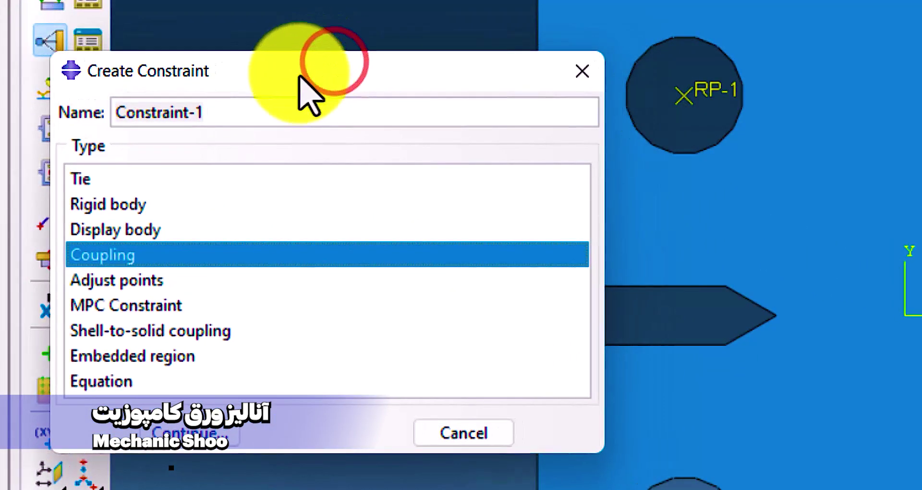
left_click(192, 433)
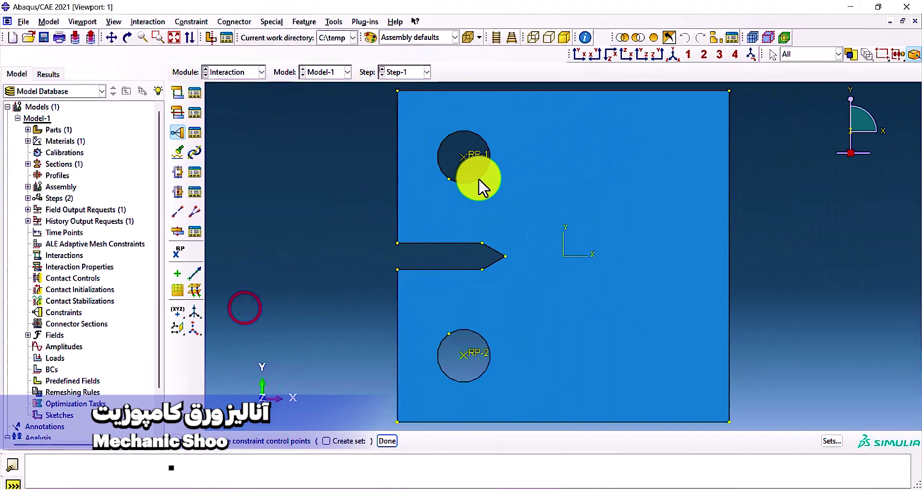
- Couple RP-1 kinematically to the upper hole's edge as a surface, constraining U1, U2 and UR3
left_click(464, 160)
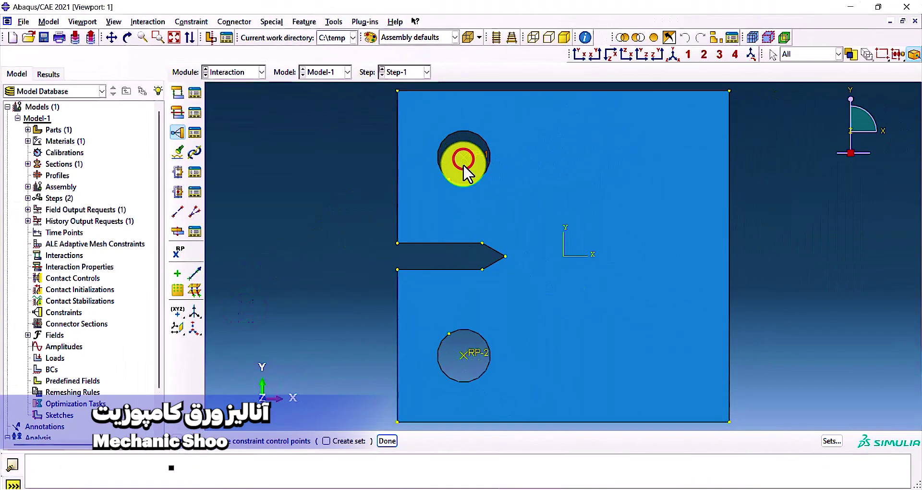
left_click(388, 441)
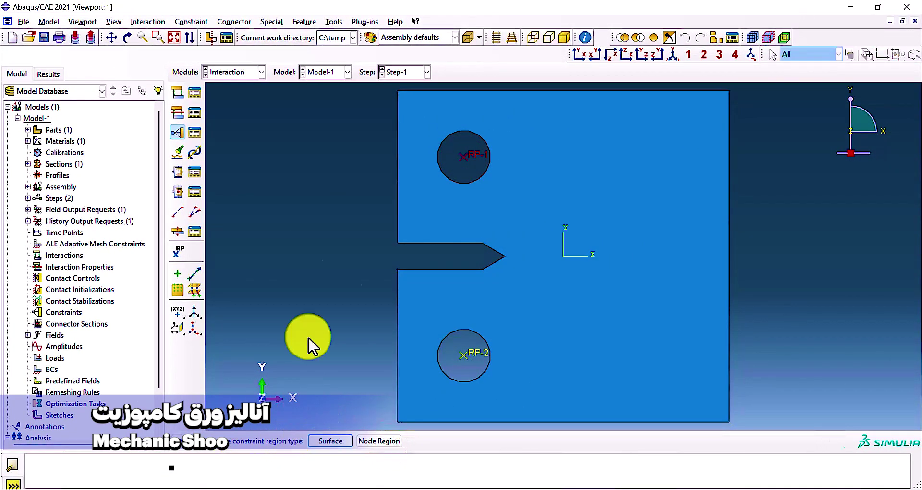
left_click(383, 441)
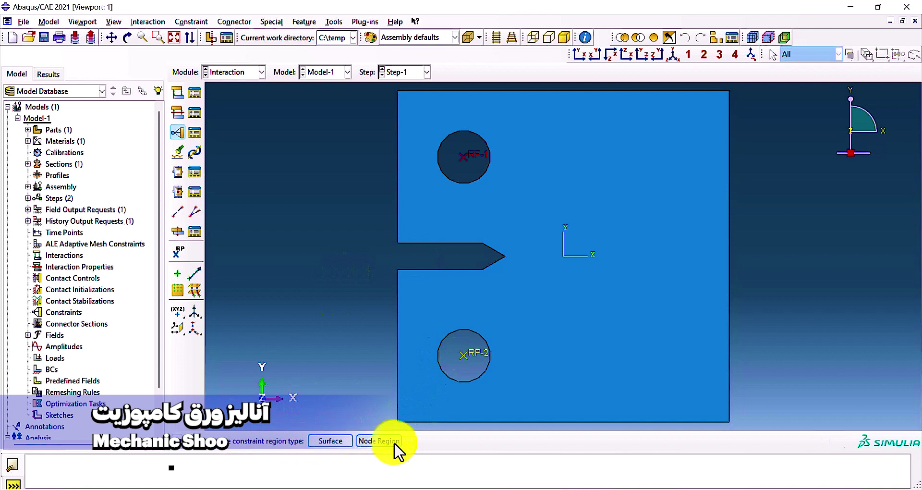
left_click(337, 441)
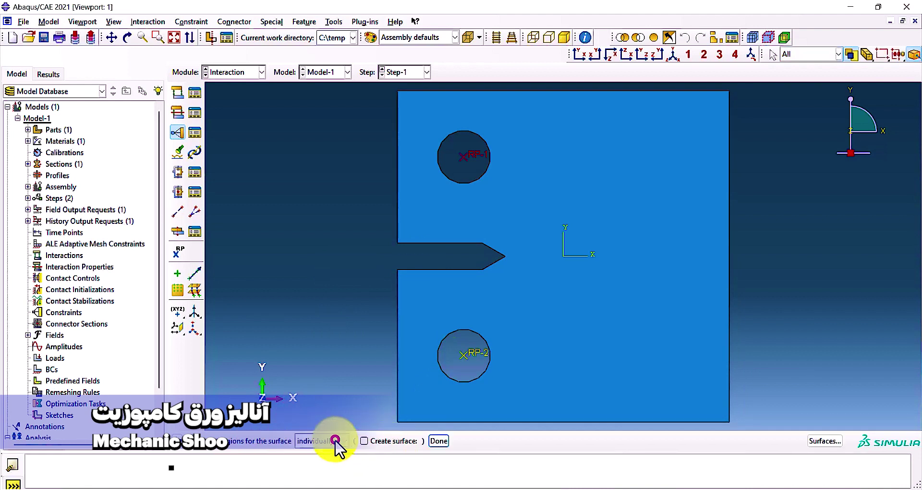
left_click(462, 134)
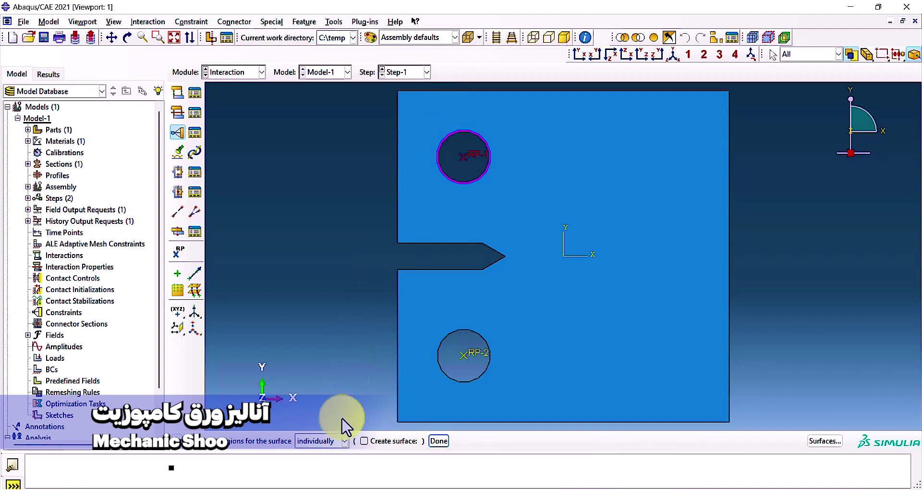
left_click(438, 441)
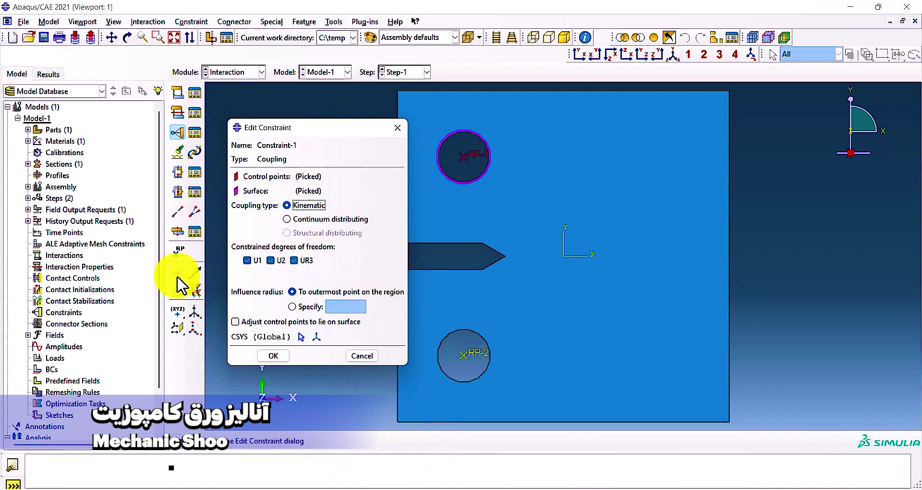
left_click(282, 356)
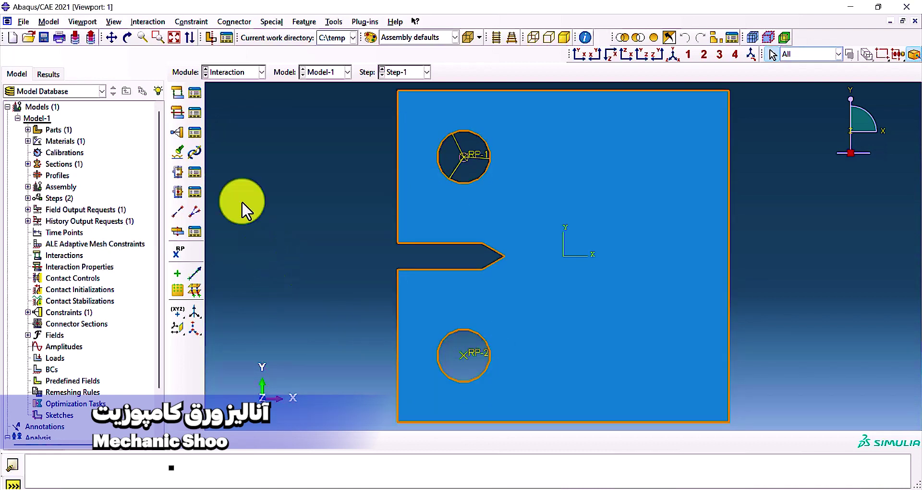
- Create a kinematic coupling between RP-2 and the lower hole's edge surface, constraining U1, U2 and UR3
left_click(177, 133)
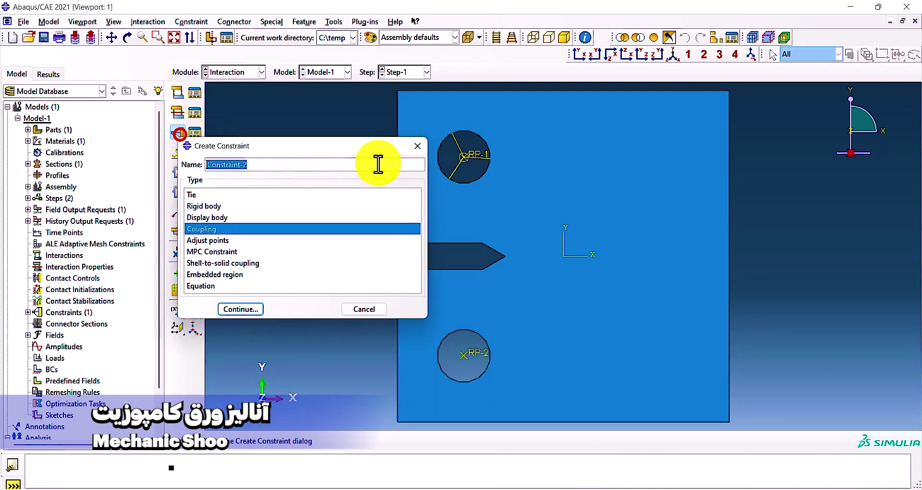
left_click(253, 310)
left_click(464, 356)
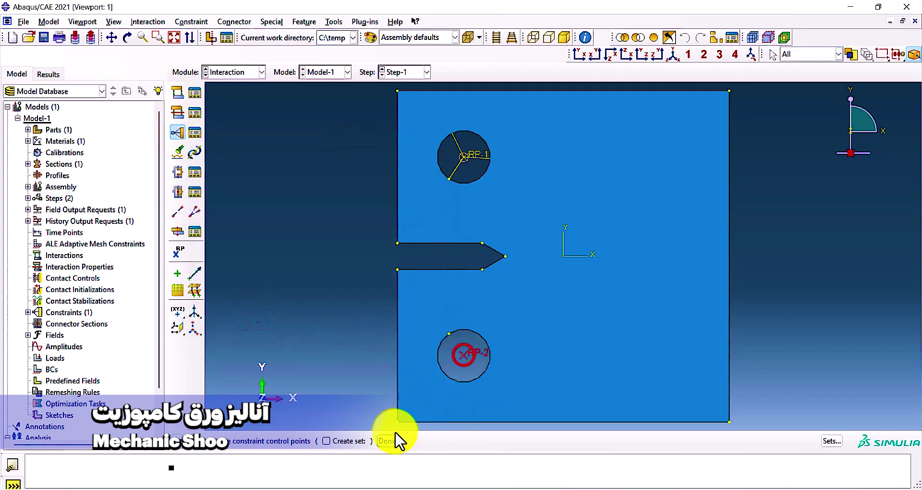
left_click(388, 439)
left_click(336, 440)
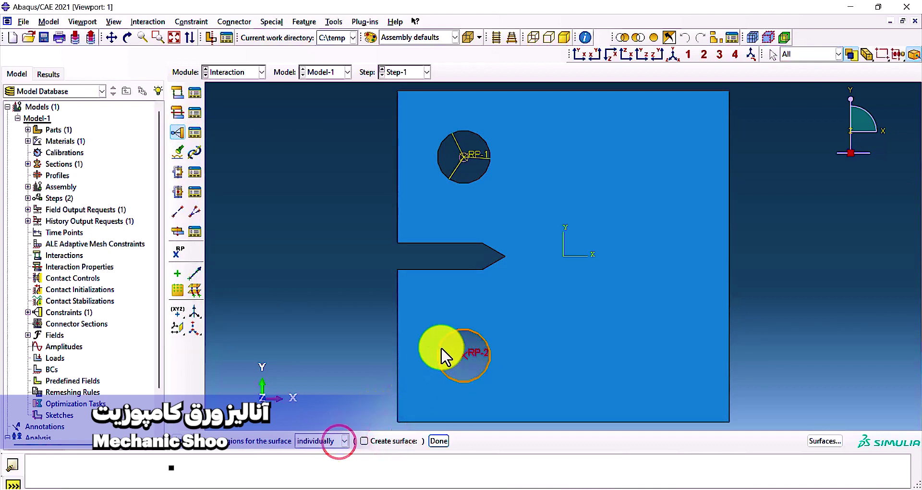
left_click(440, 347)
left_click(438, 441)
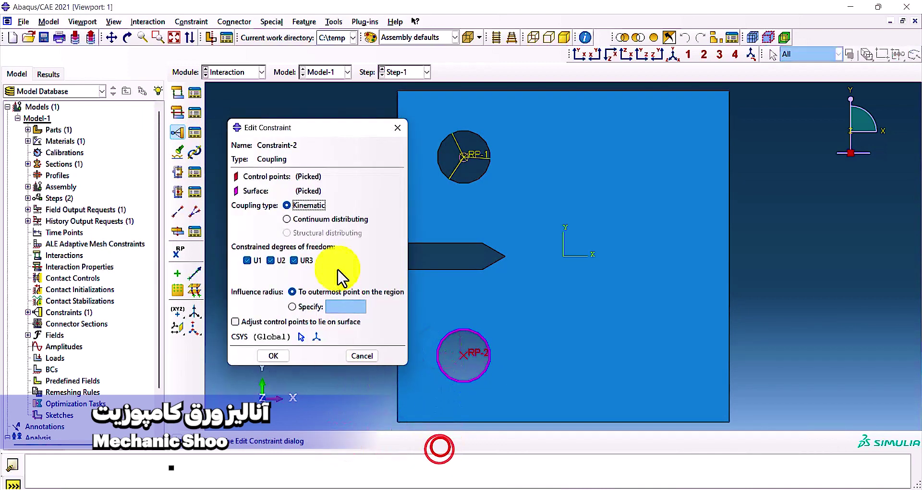
left_click(267, 356)
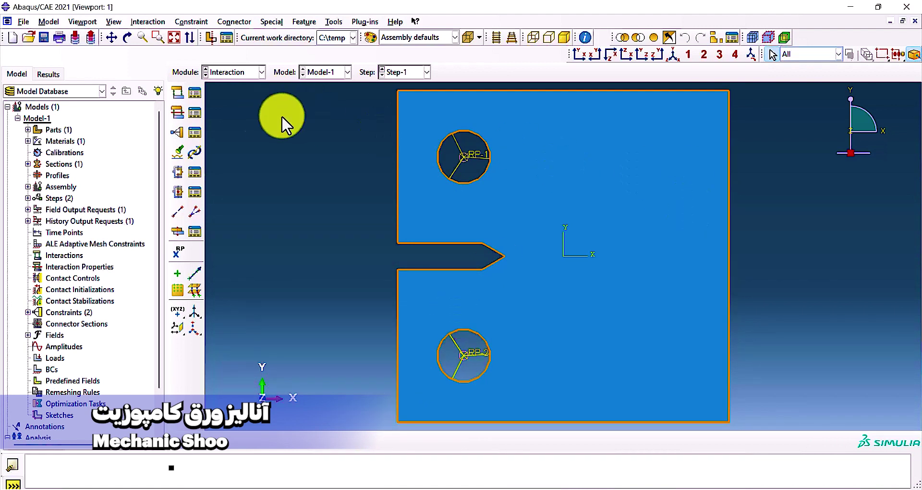
- Switch to the Load module
left_click(258, 76)
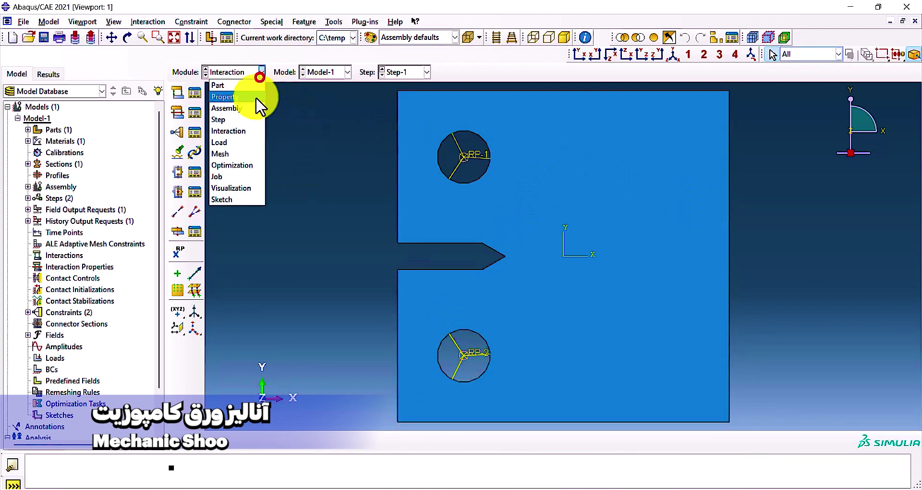
left_click(248, 138)
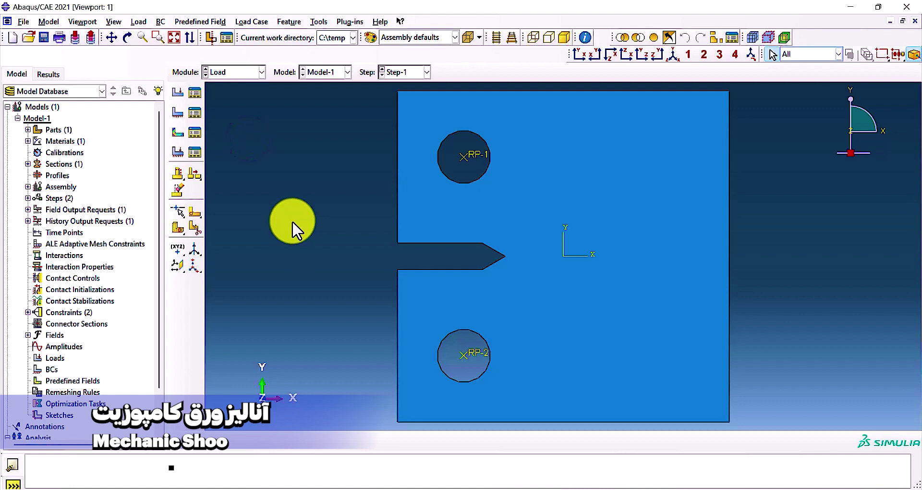
- Create a Displacement/Rotation boundary condition in Step-1 on RP-2 with U1 and U2 fixed at 0
left_click(178, 112)
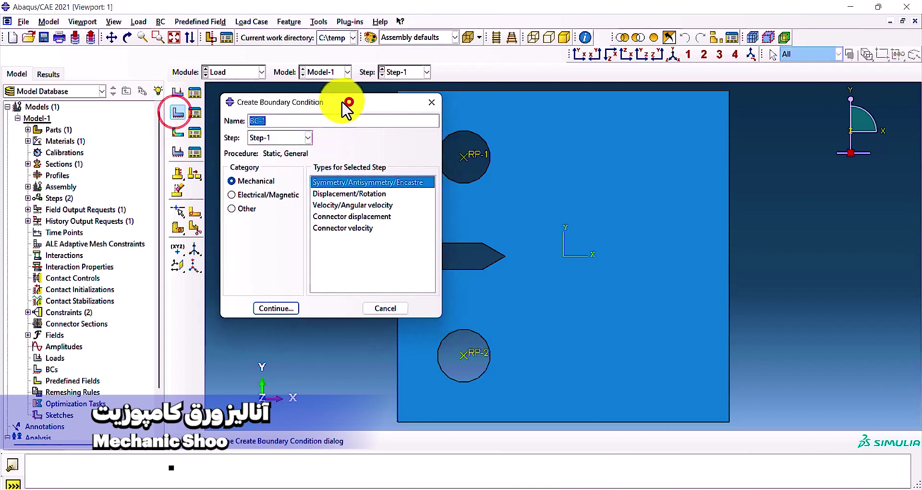
left_click(321, 193)
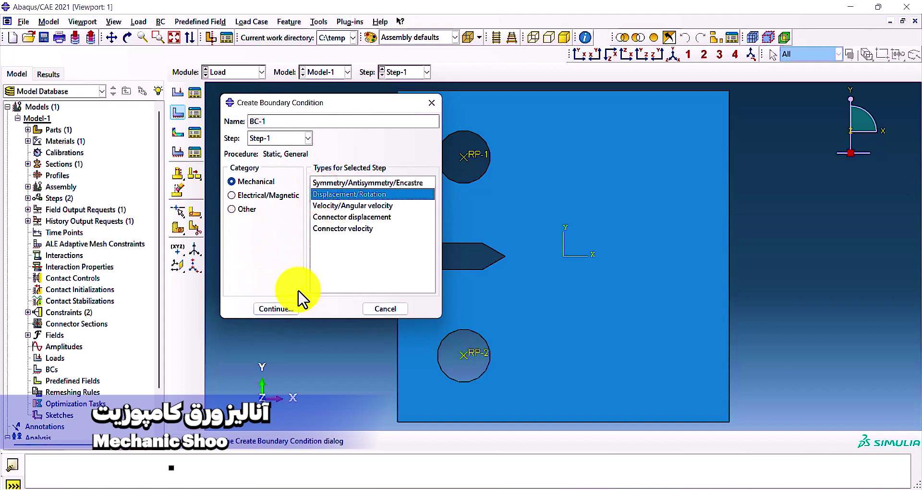
left_click(272, 309)
left_click(462, 356)
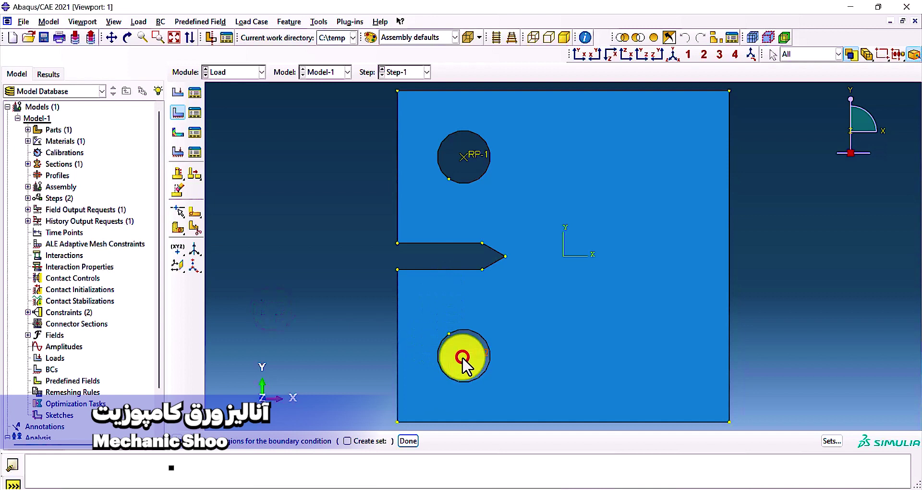
left_click(408, 441)
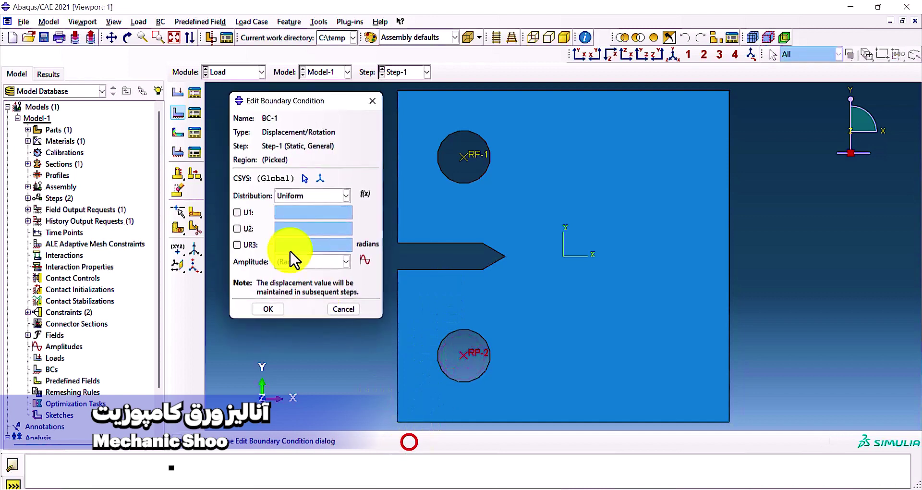
left_click(236, 213)
left_click(237, 229)
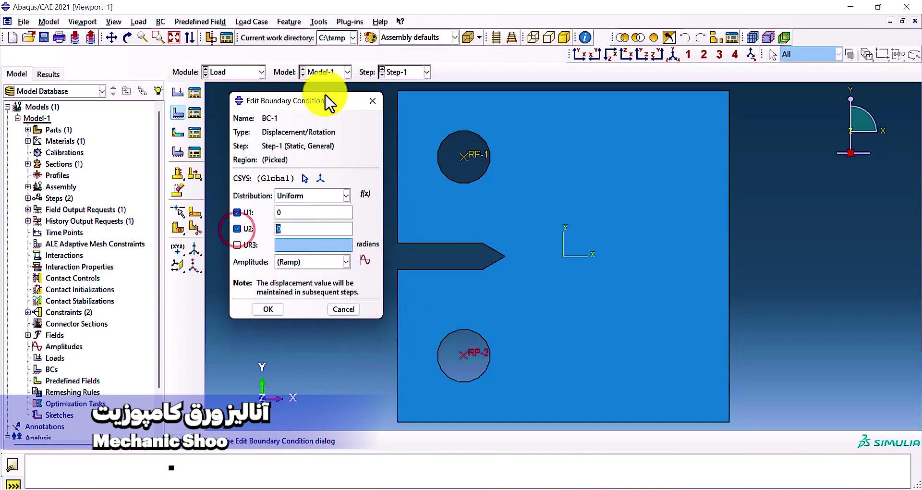
left_click_drag(327, 101, 312, 104)
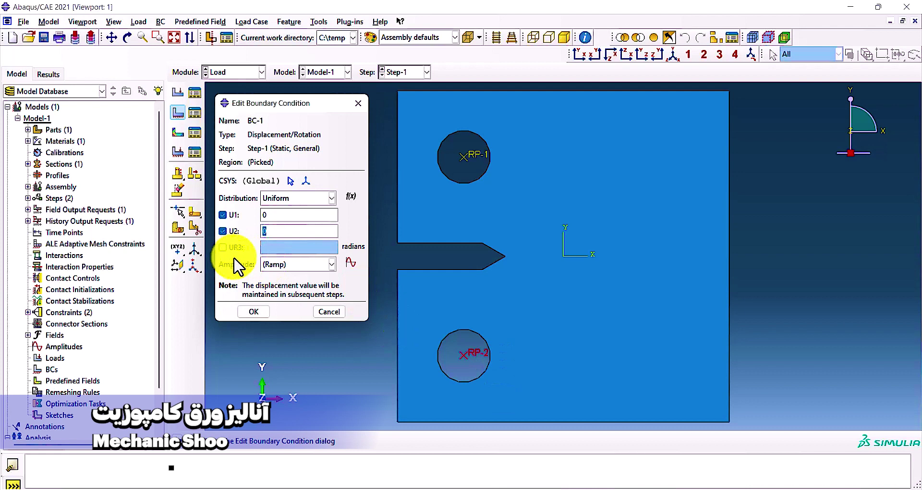
left_click(249, 312)
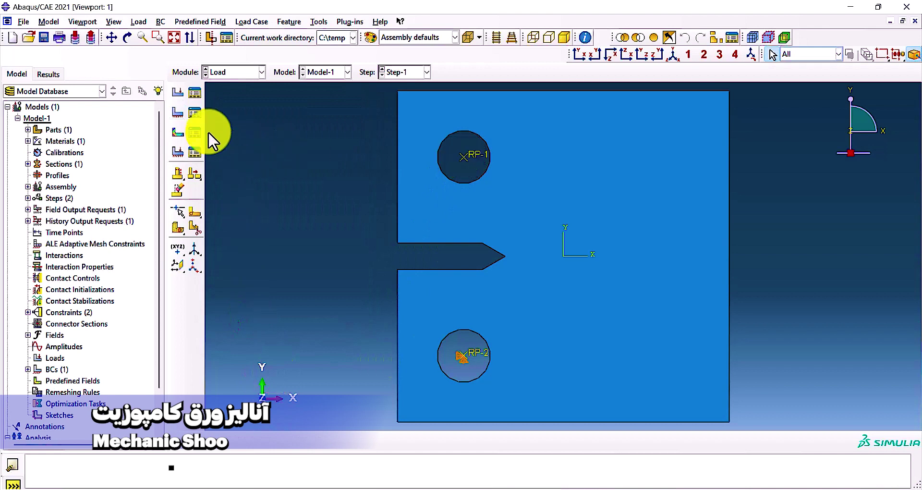
- Create a Displacement/Rotation boundary condition in Step-1 on RP-1 with only U1 fixed at 0
left_click(178, 116)
left_click_drag(371, 109, 356, 106)
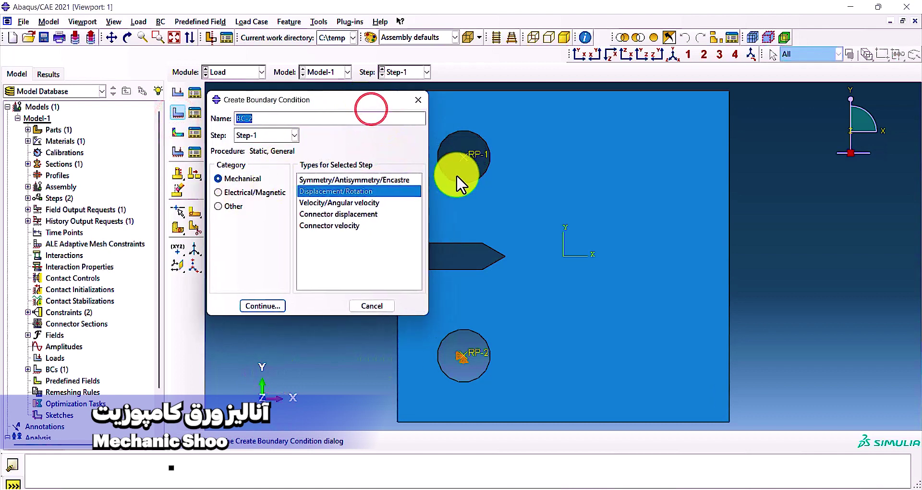
left_click(274, 305)
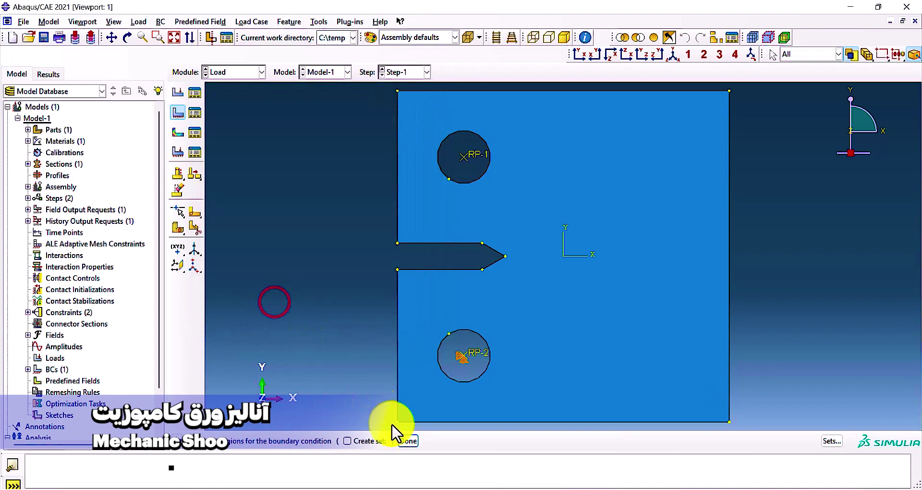
left_click(462, 155)
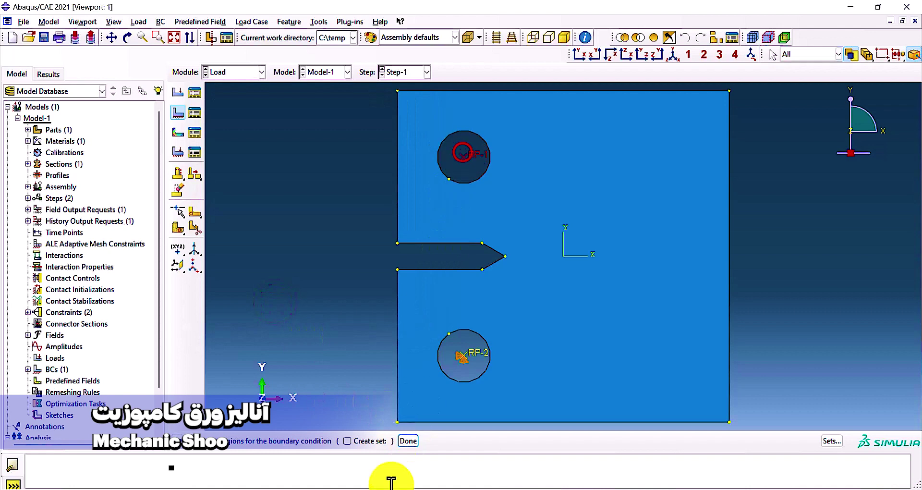
left_click(409, 440)
left_click(222, 215)
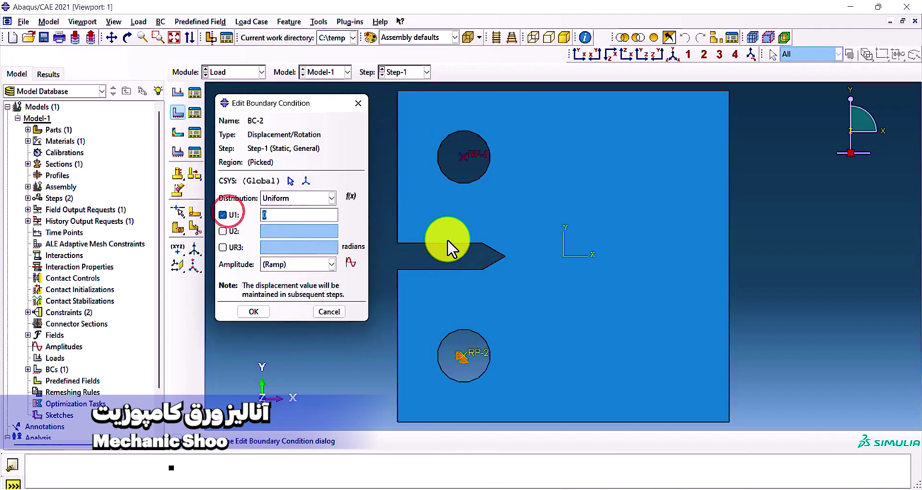
left_click(866, 131)
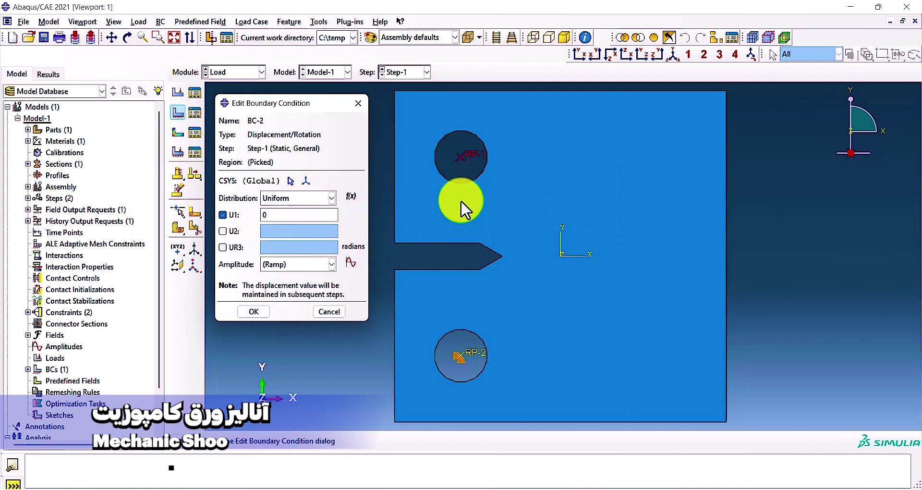
left_click(255, 312)
- Apply a concentrated force to RP-1 in Step-1 with CF1 = 0 and CF2 = 1000
left_click(179, 92)
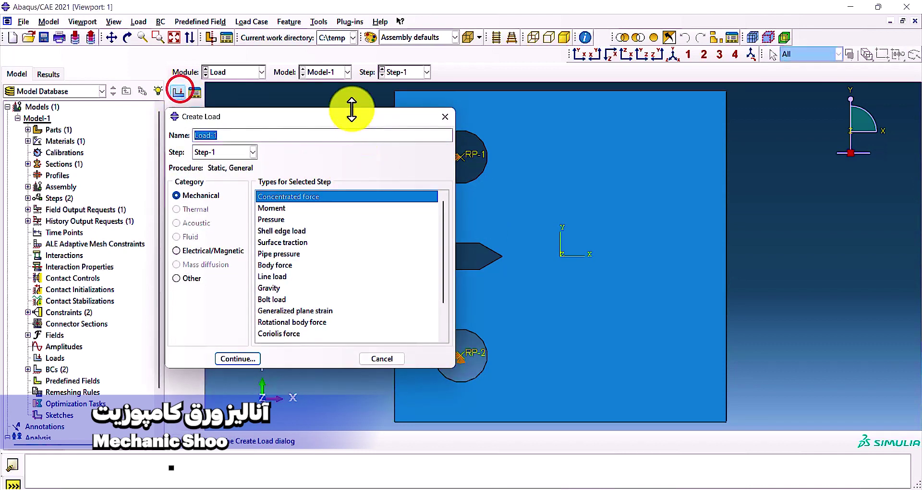
left_click_drag(341, 119, 351, 118)
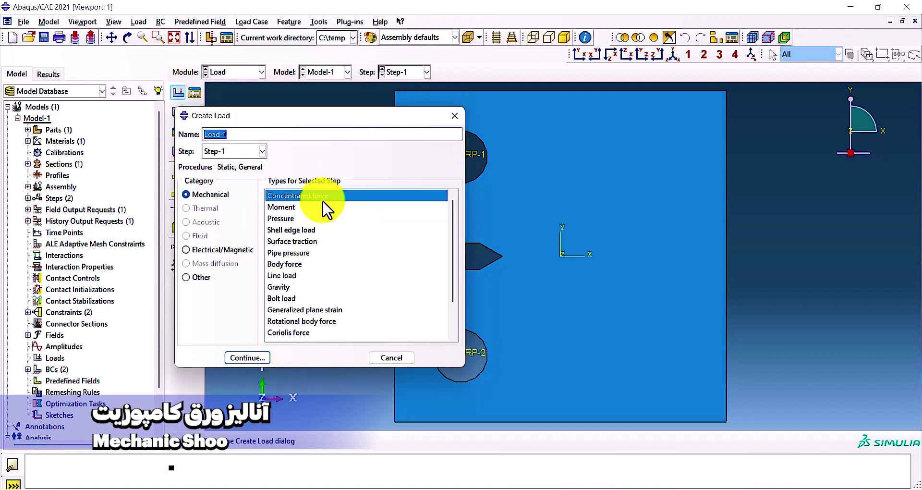
left_click(251, 357)
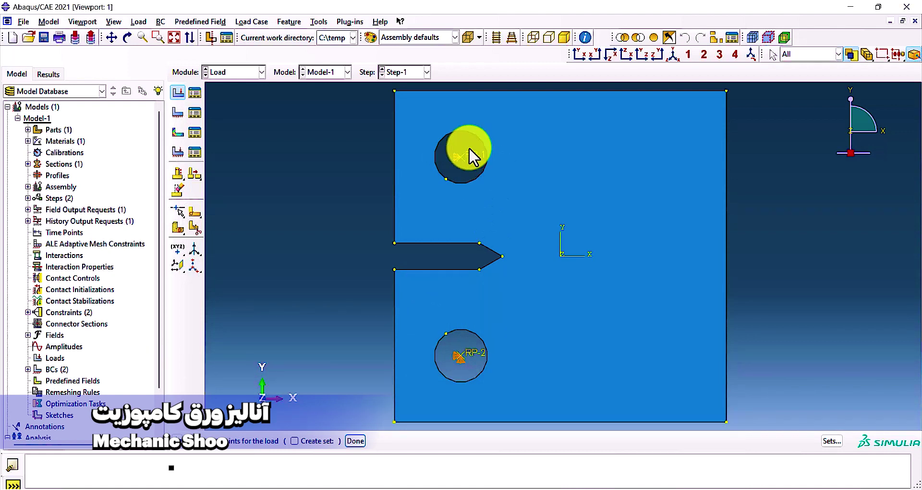
left_click(460, 157)
left_click(355, 441)
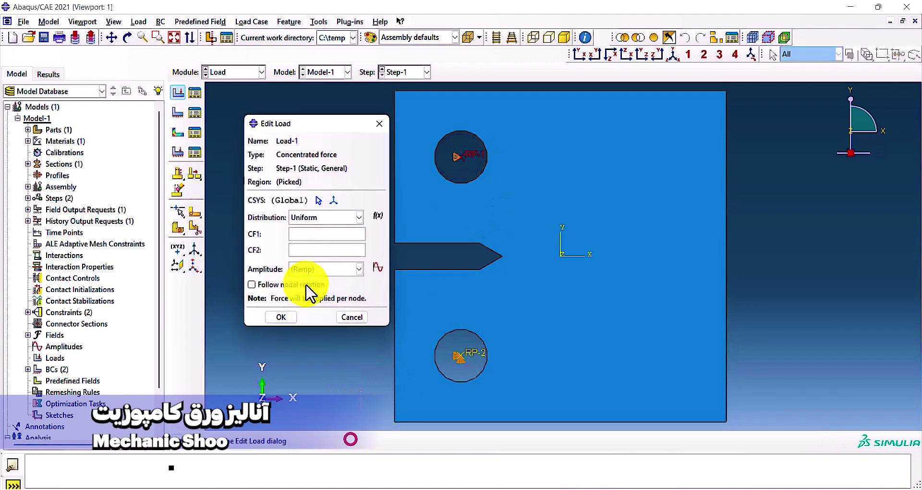
left_click(293, 237)
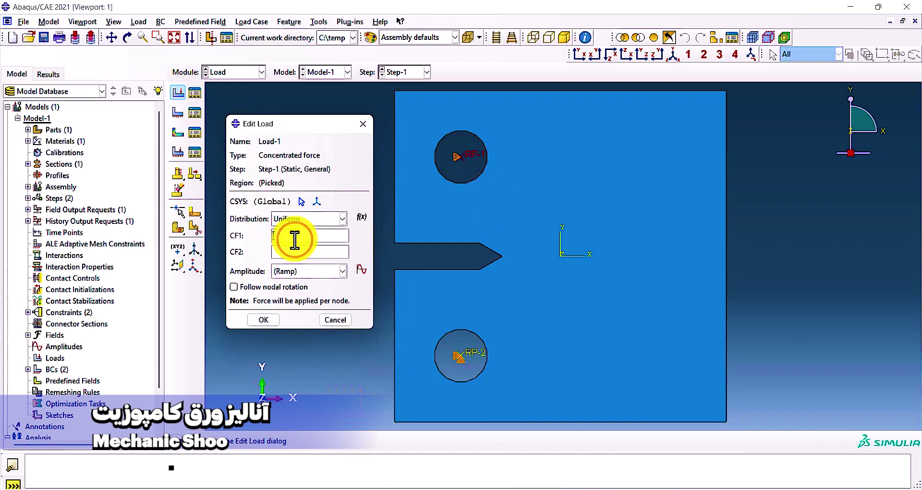
type("0")
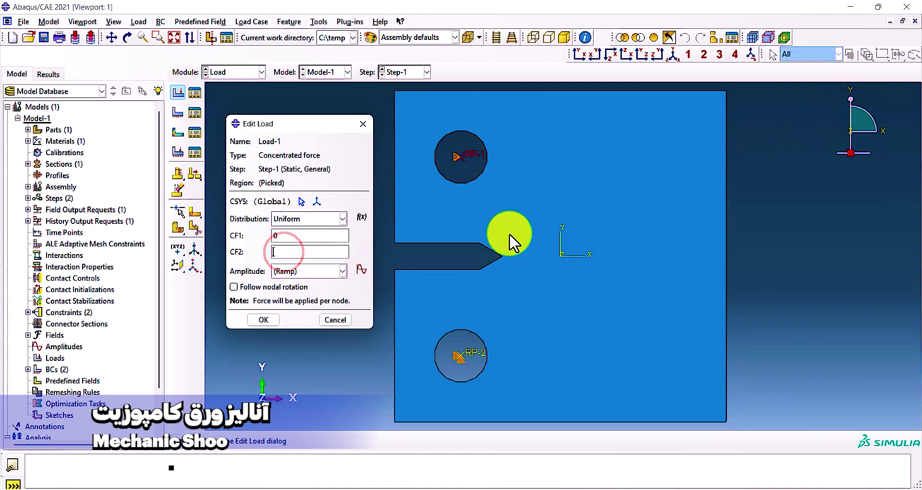
key("Tab")
type("1000")
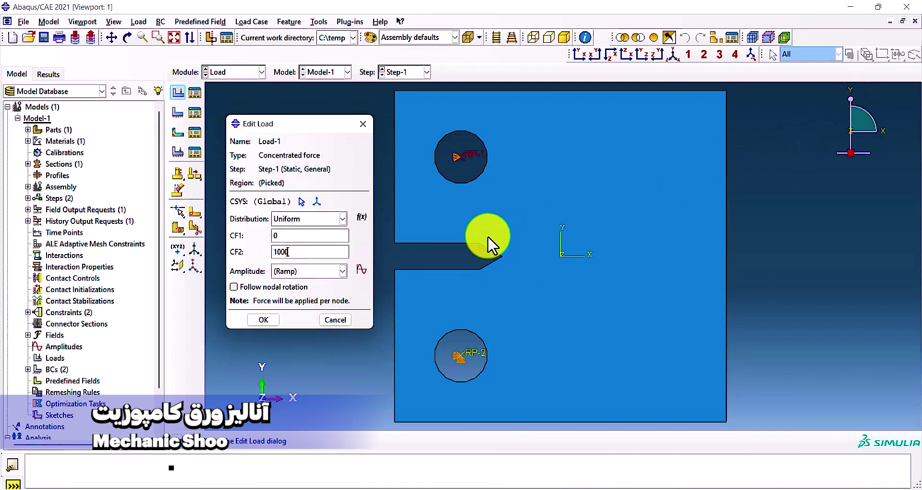
left_click_drag(323, 124, 315, 123)
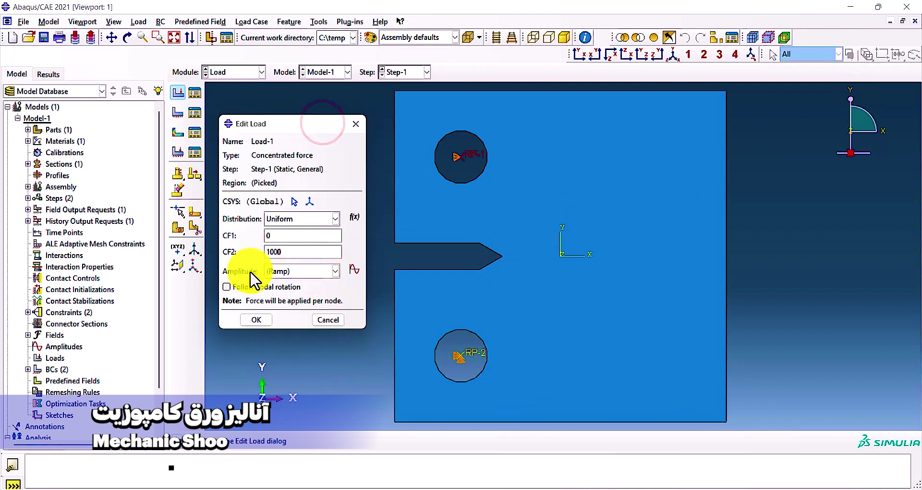
left_click(259, 319)
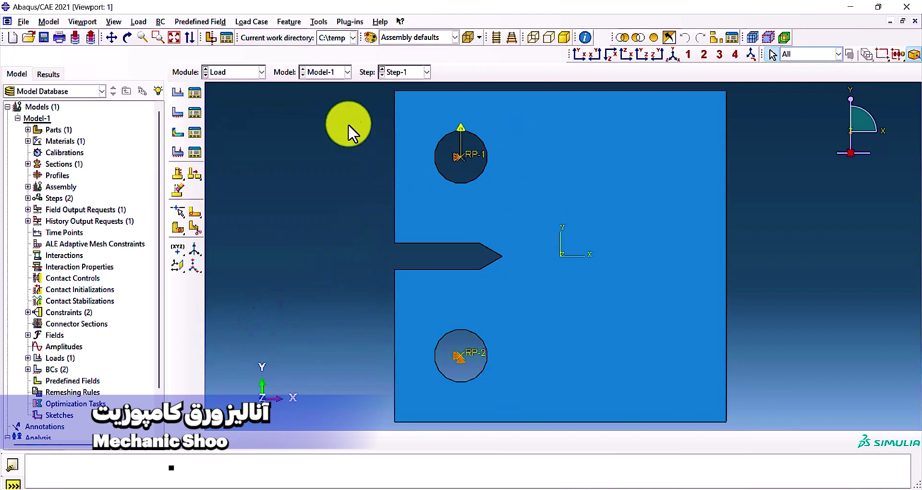
- Switch to the Mesh module and seed the plate with an approximate global size of 4
left_click(261, 72)
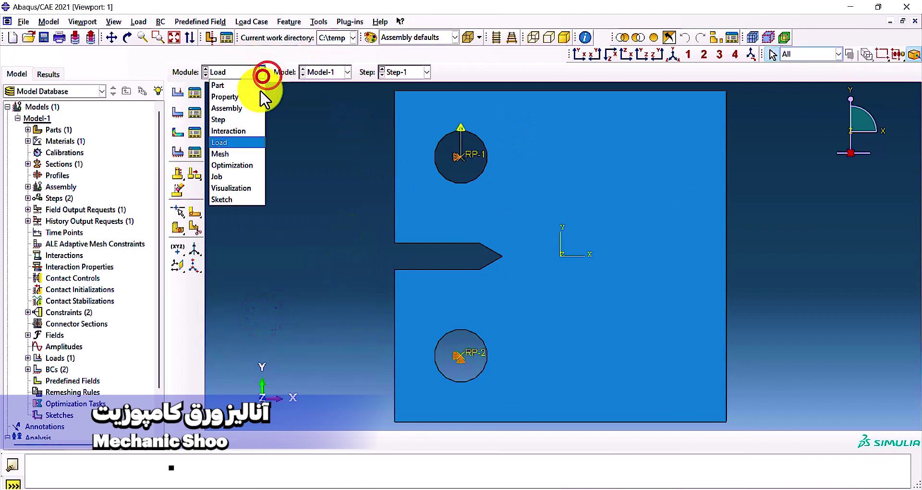
left_click(238, 153)
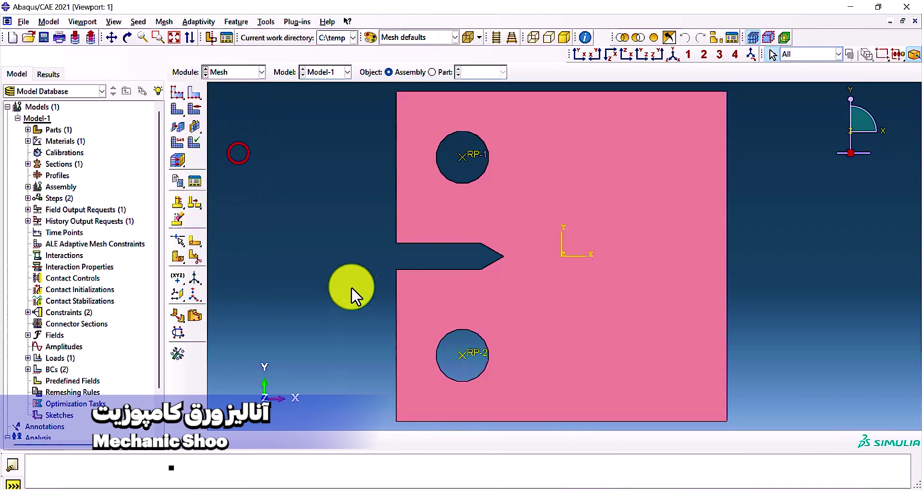
left_click(177, 92)
left_click(304, 104)
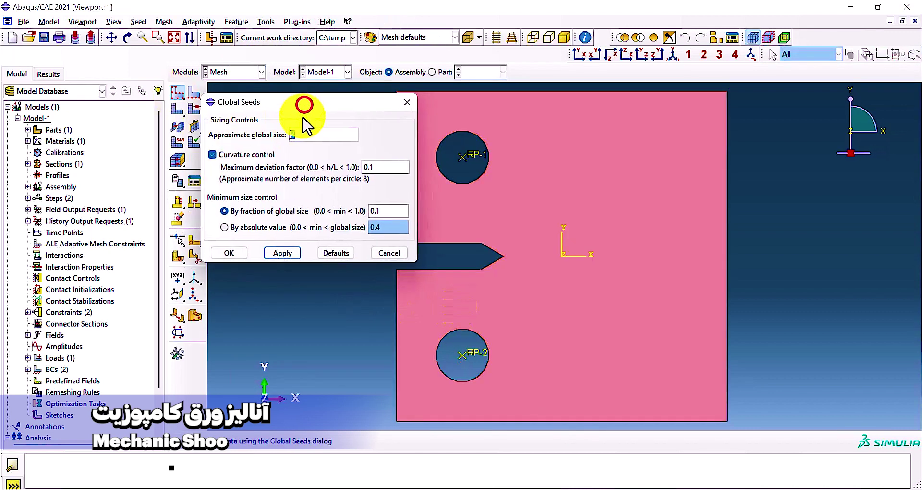
type("4")
left_click(283, 253)
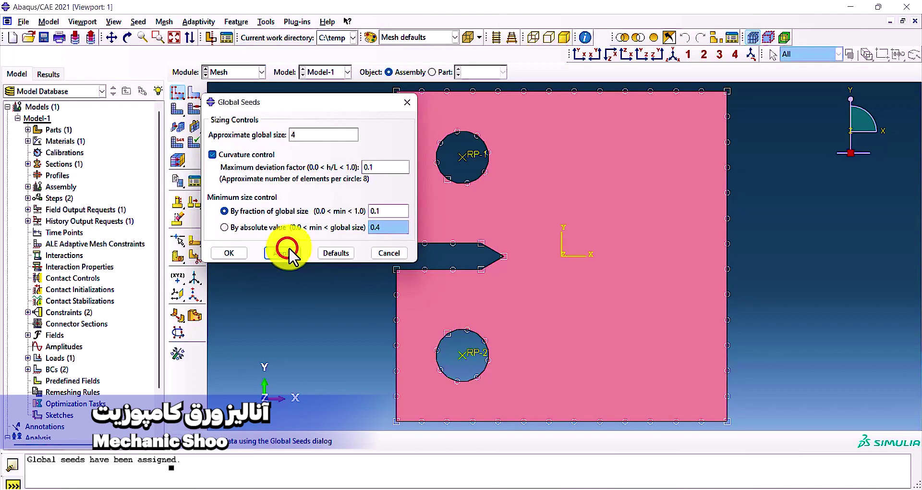
- Refine the plate's global seeds to an approximate size of 2
left_click_drag(298, 139, 278, 143)
type("2")
key("Return")
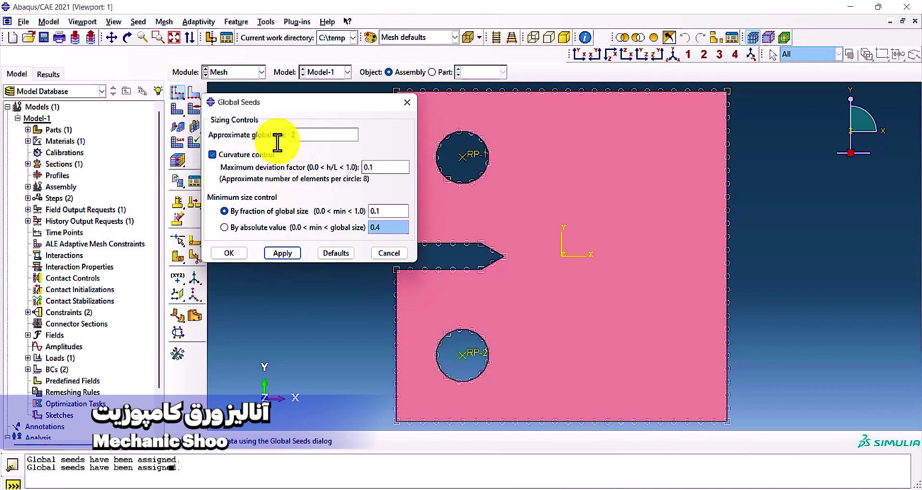
left_click(229, 254)
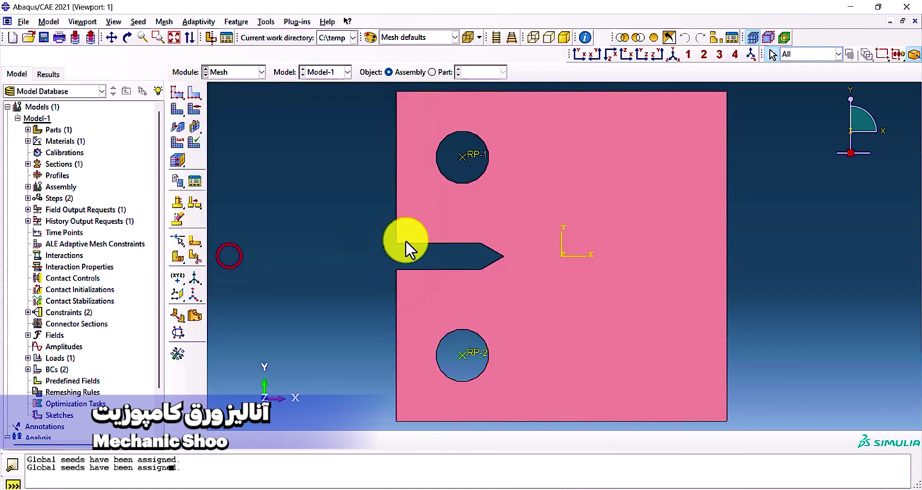
- Assign local seeds by number to the upper hole's edge, using 10 elements
left_click(445, 137)
left_click(197, 87)
left_click_drag(286, 84, 280, 84)
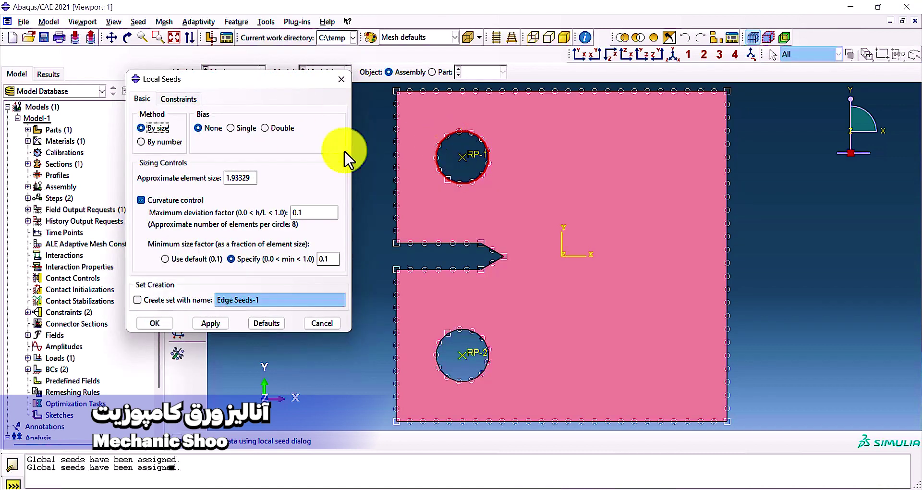
left_click(158, 145)
left_click(222, 178)
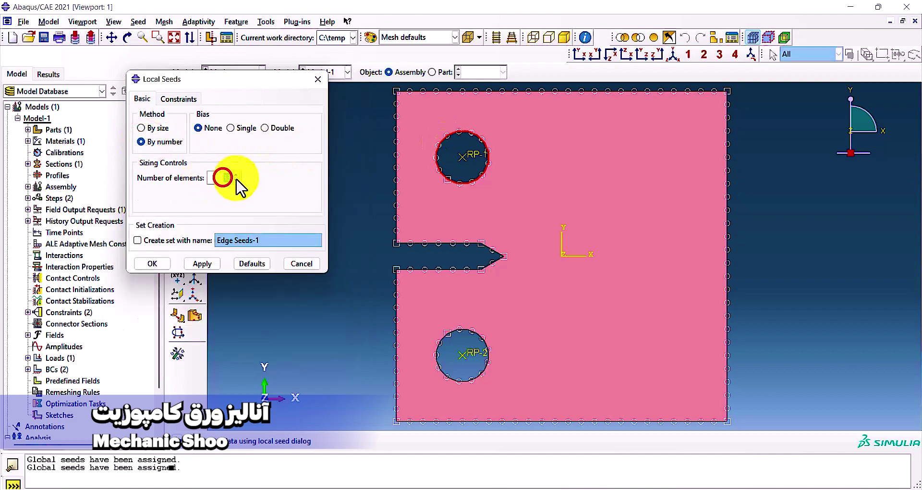
double_click(219, 179)
type("10")
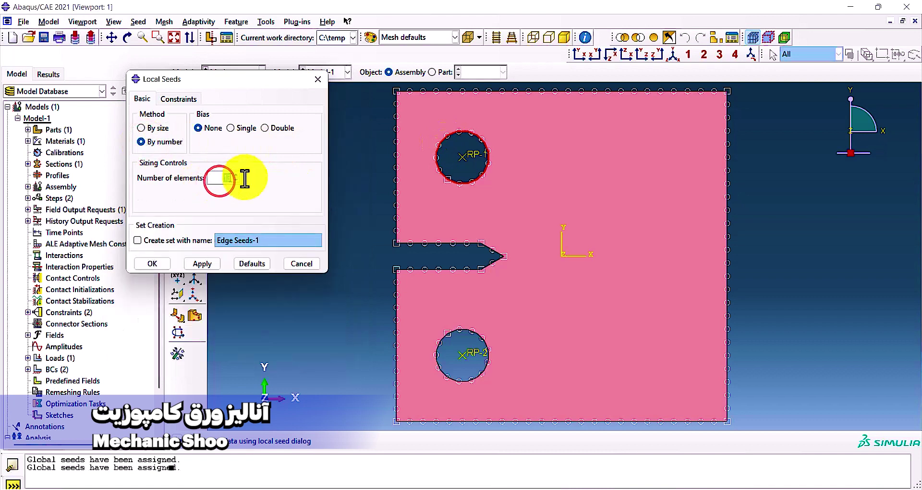
left_click(210, 266)
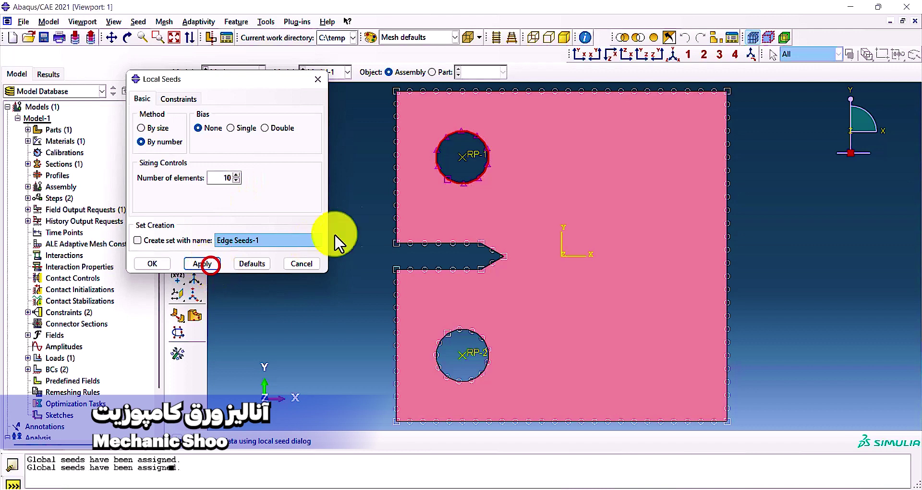
- Increase the upper hole's local seeds to 15 elements
left_click(216, 180)
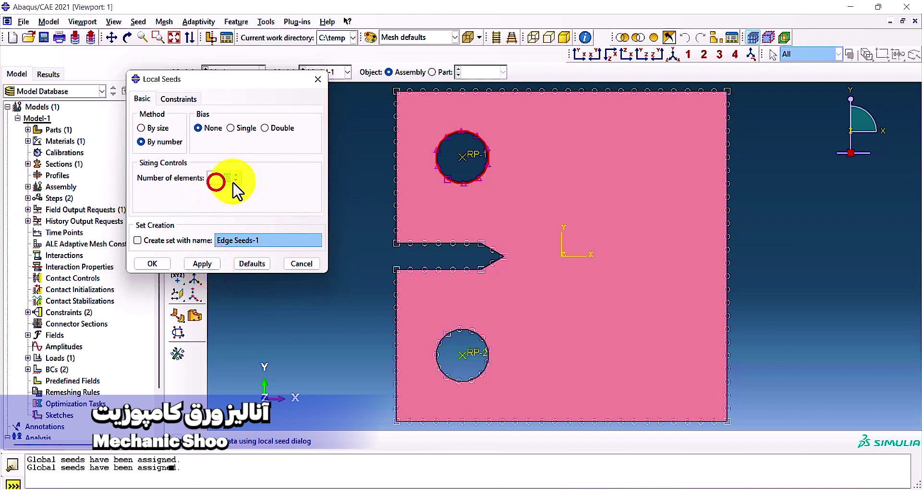
left_click(194, 267)
left_click(206, 268)
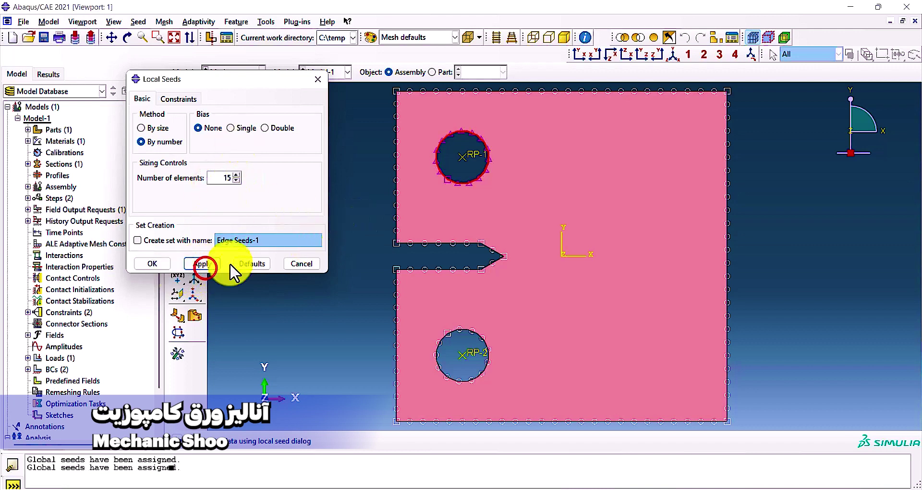
left_click(161, 264)
- Assign local seeds by number to the lower hole's edge, using 15 elements
left_click(454, 330)
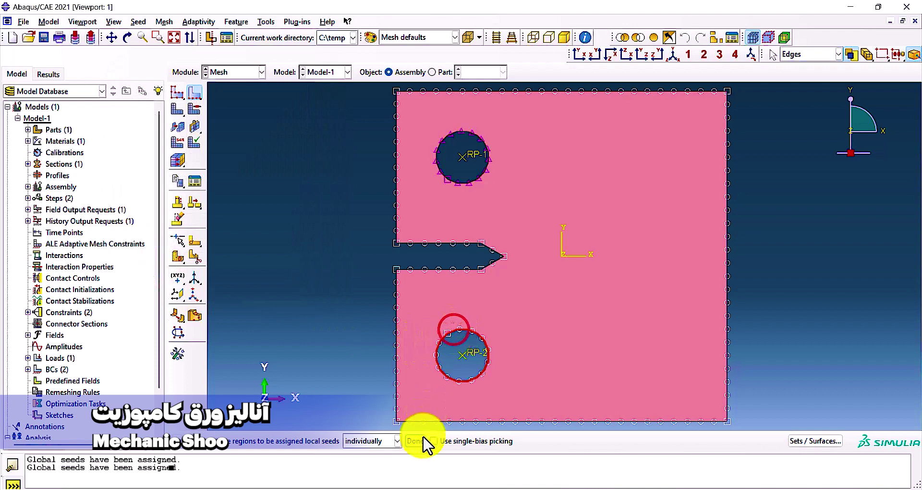
left_click(415, 441)
left_click(221, 177)
type("15")
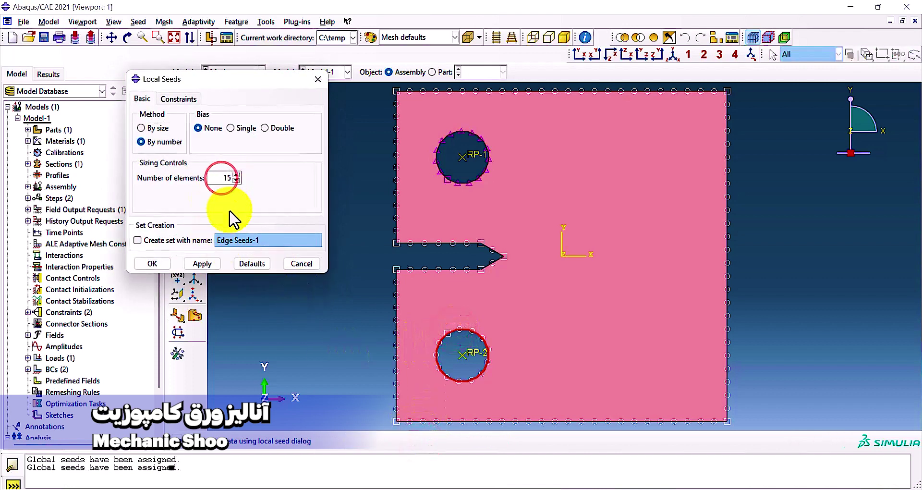
left_click(206, 266)
left_click(152, 265)
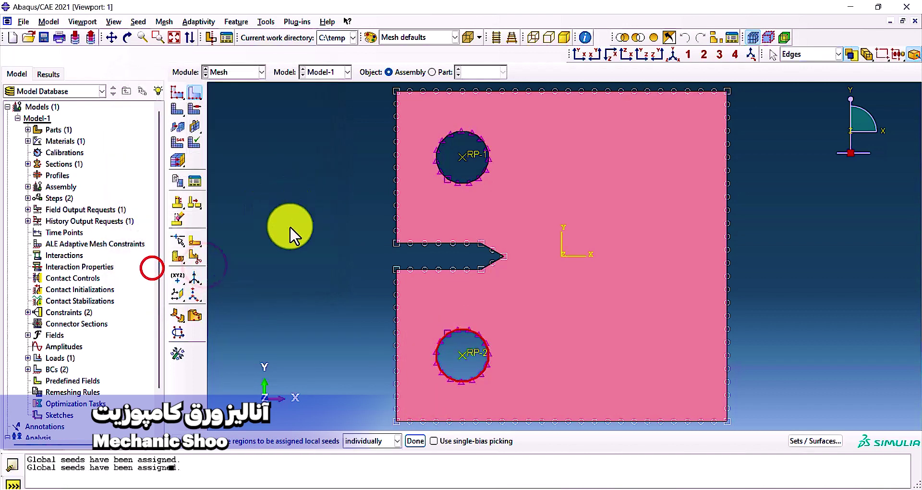
- Assign the plate the Standard, linear Plane Stress element type with reduced integration
left_click(173, 139)
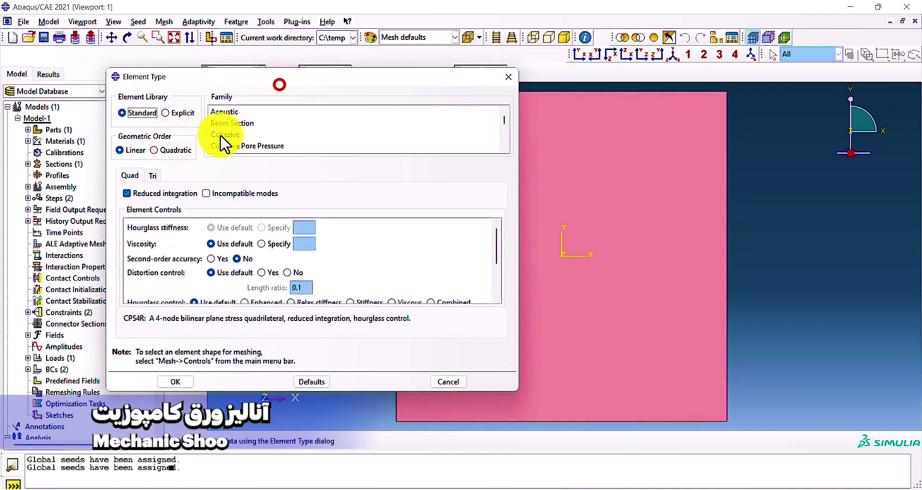
scroll(264, 121, "down", 3)
left_click(265, 121)
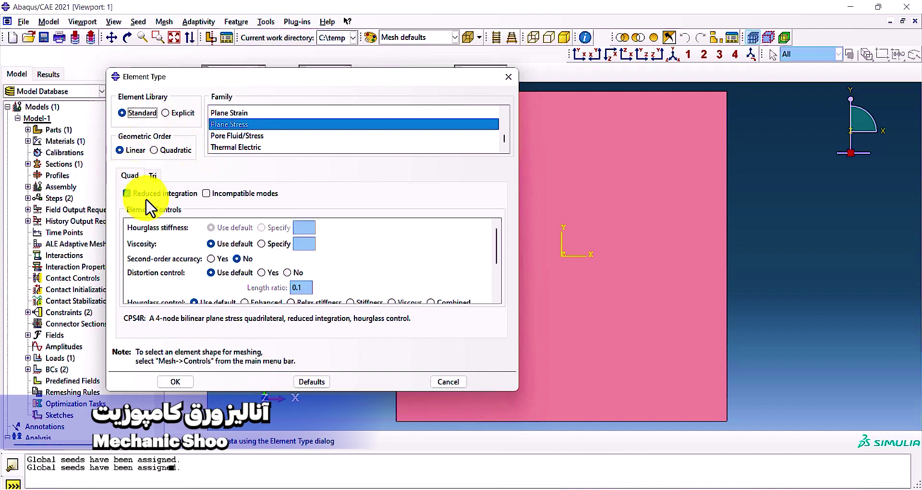
left_click(175, 380)
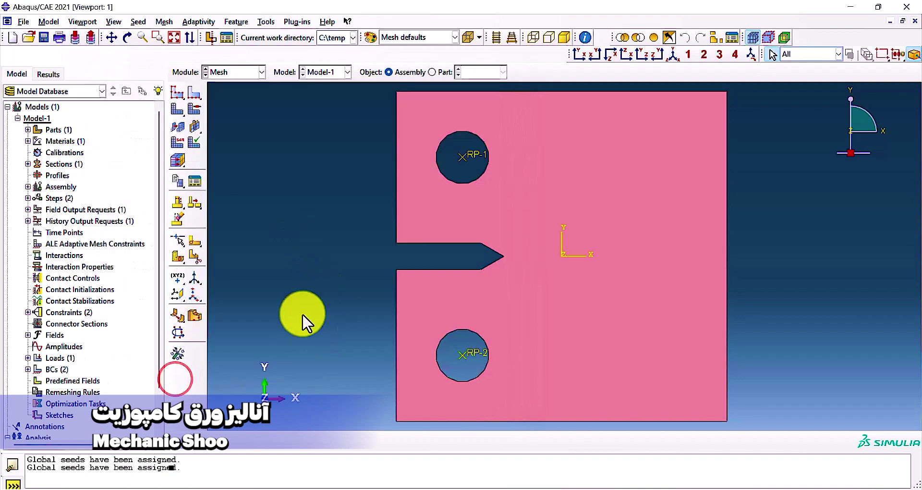
- Generate a trial mesh on the unpartitioned plate instance and delete it
left_click(177, 109)
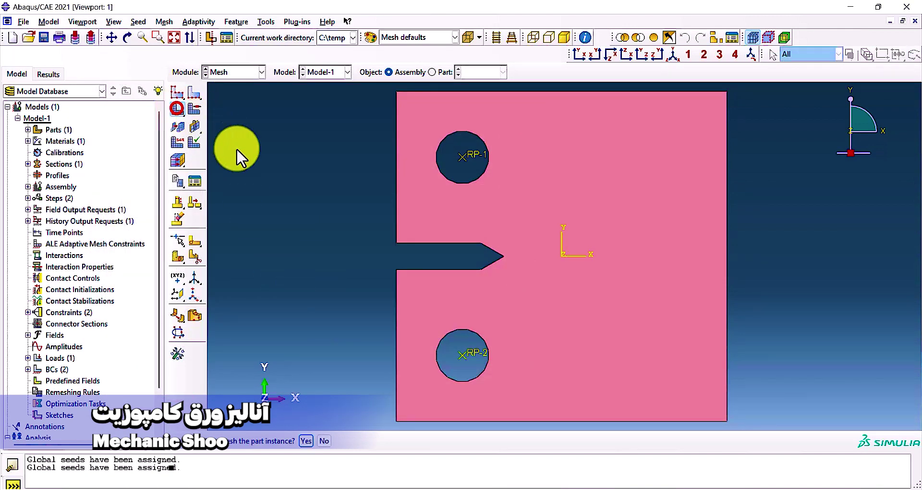
left_click(306, 441)
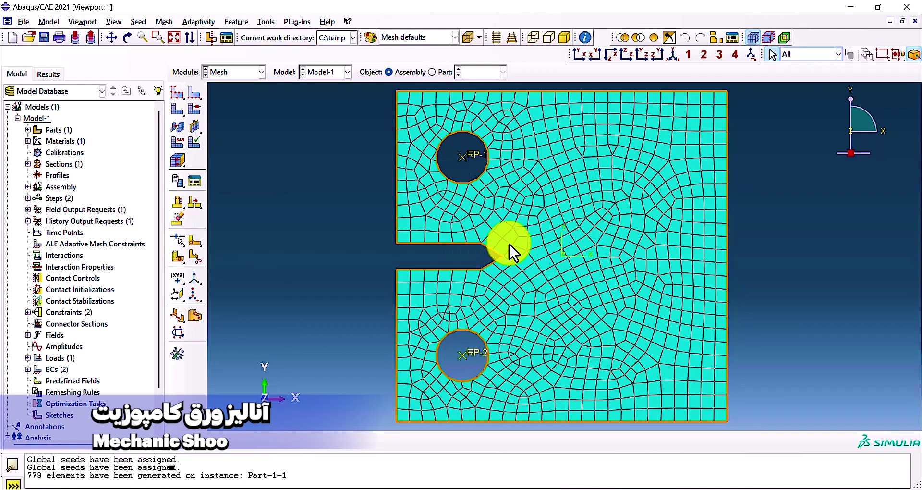
left_click(176, 115)
left_click_drag(177, 114, 226, 117)
left_click(177, 110)
left_click(177, 109)
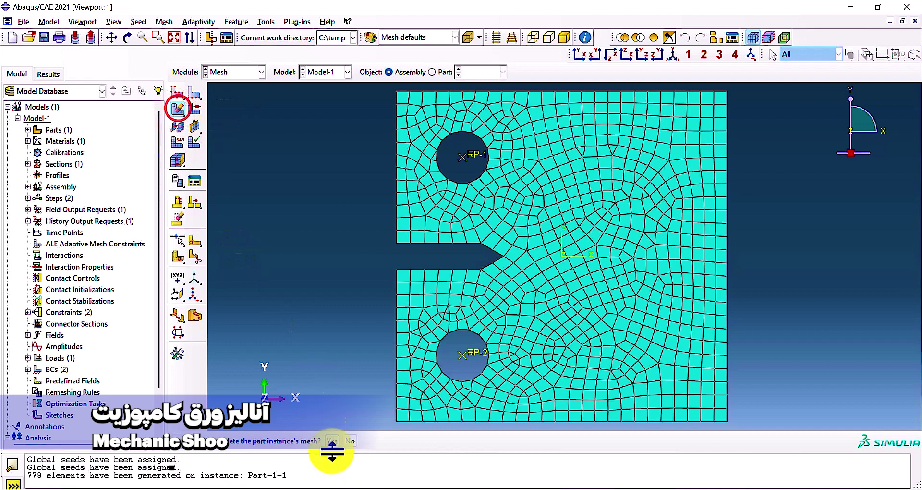
left_click(332, 440)
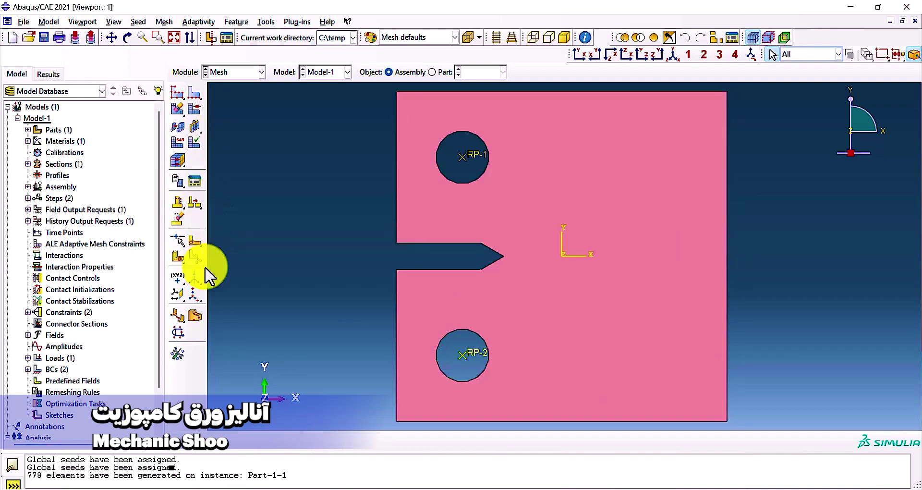
- Partition the plate's face with a sketched horizontal line from the notch tip to the opposite edge
left_click(196, 241)
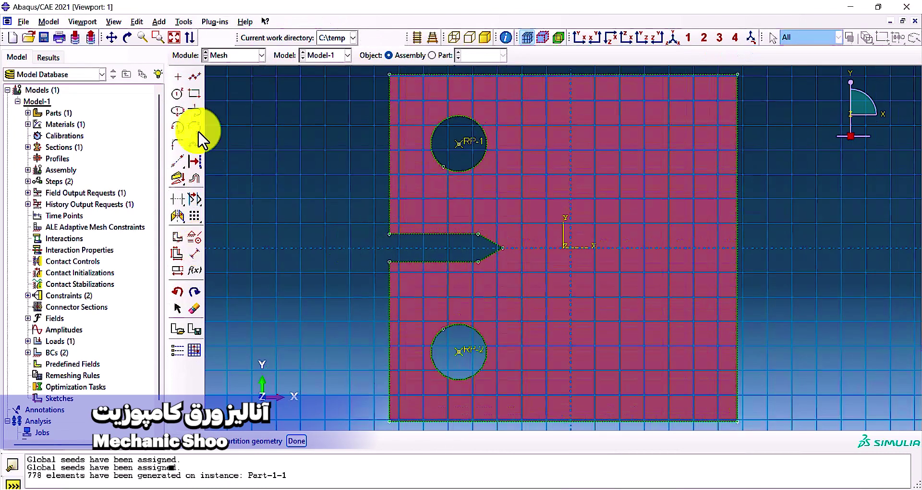
left_click(195, 76)
left_click(503, 247)
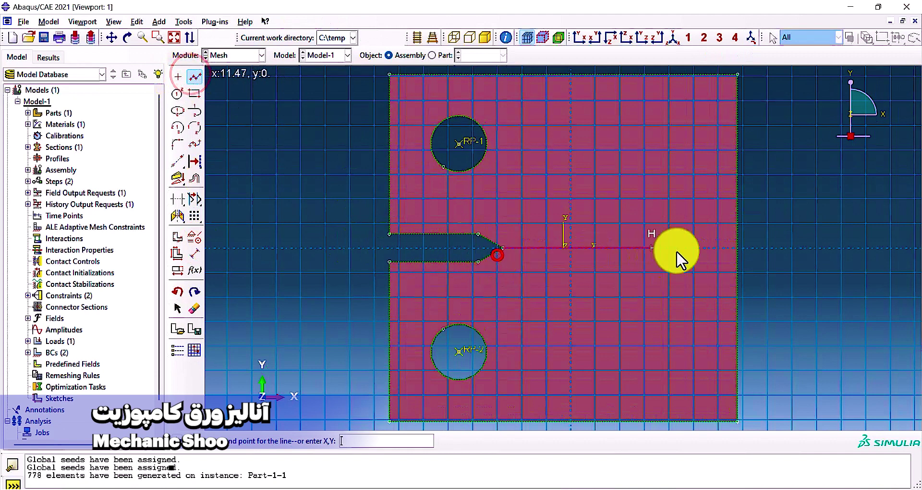
left_click(734, 251)
left_click(192, 439)
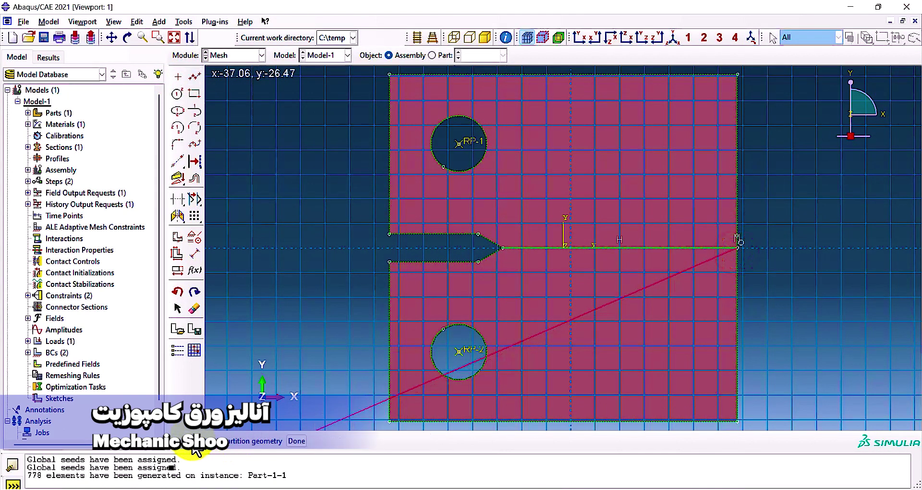
left_click(303, 439)
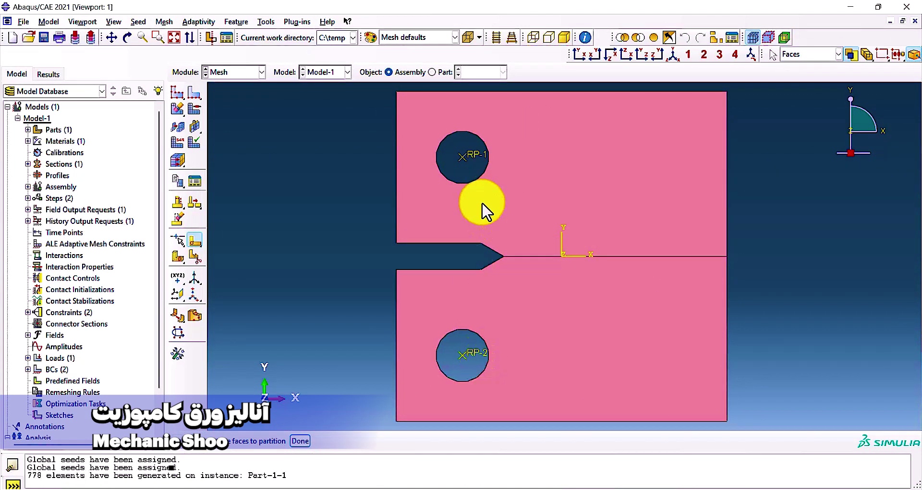
- Set the upper face's mesh controls to Quad elements with the Free technique and Medial axis algorithm, minimizing the mesh transition
left_click(194, 109)
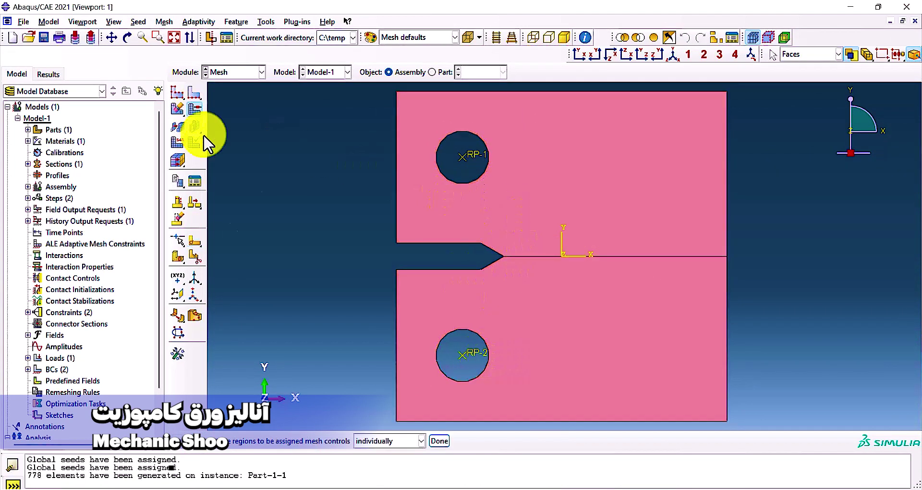
left_click(573, 216)
left_click(438, 440)
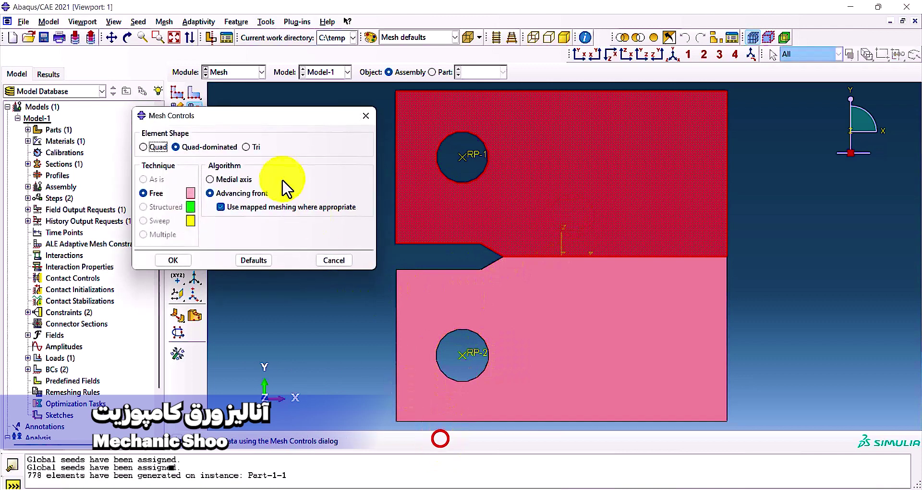
left_click(134, 149)
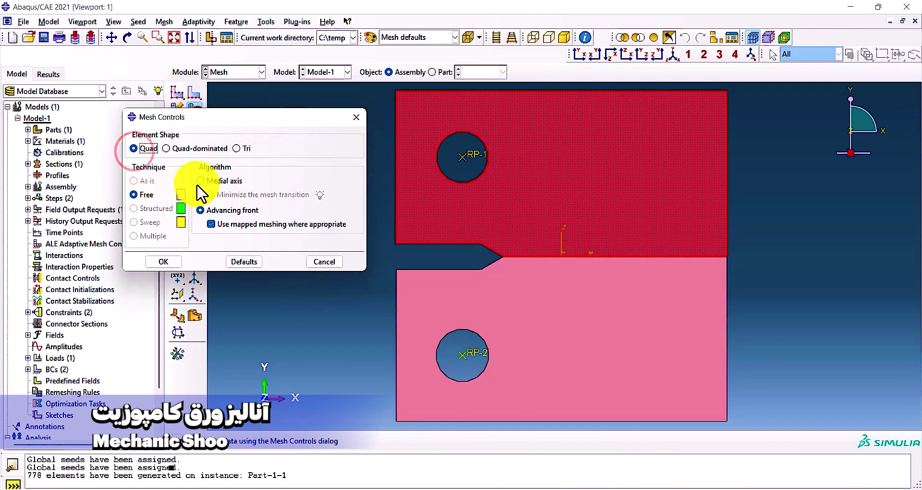
left_click(201, 181)
left_click_drag(270, 115, 265, 114)
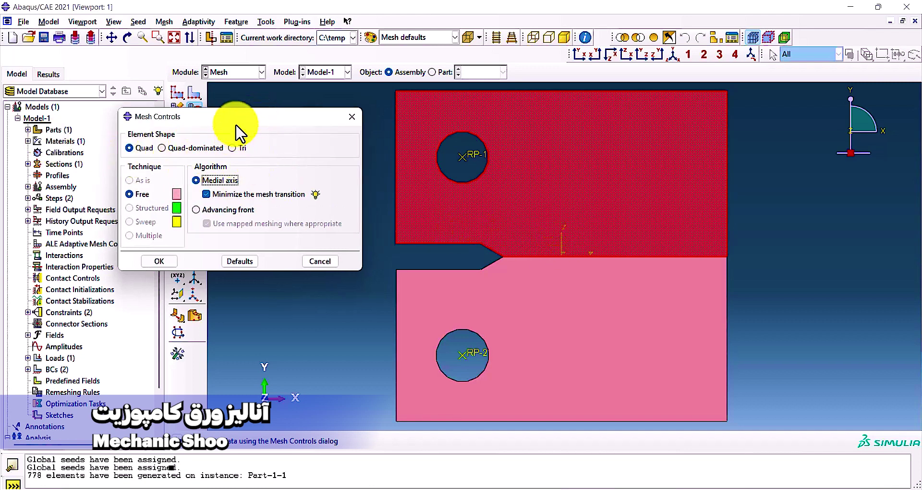
left_click_drag(234, 117, 223, 118)
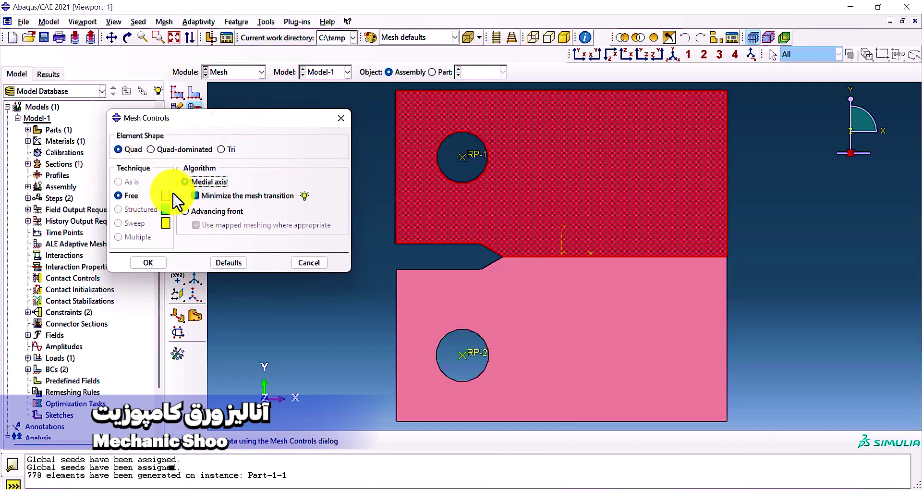
left_click(160, 257)
- Set the lower face's mesh controls to Quad element shape with the Medial axis algorithm
left_click(363, 247)
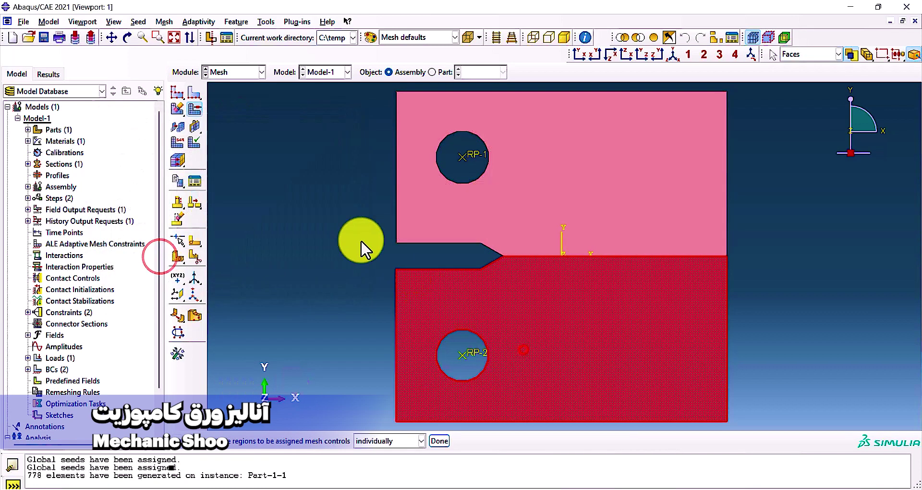
left_click(439, 441)
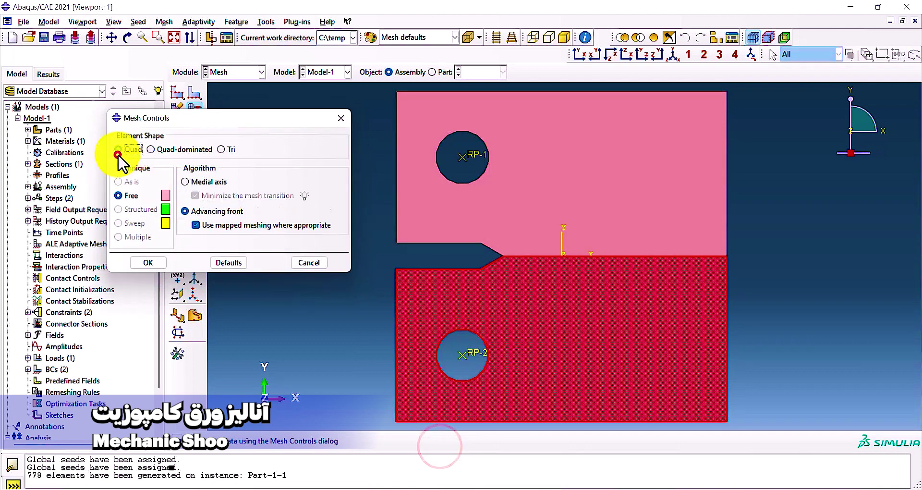
left_click(119, 149)
left_click(185, 182)
left_click(164, 259)
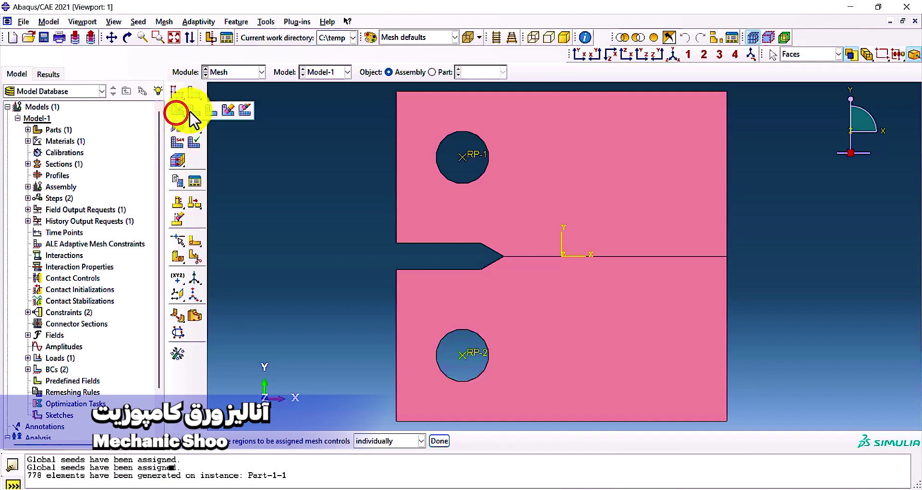
- Mesh the partitioned plate with the medial-axis quad controls and delete that mesh
left_click(178, 110)
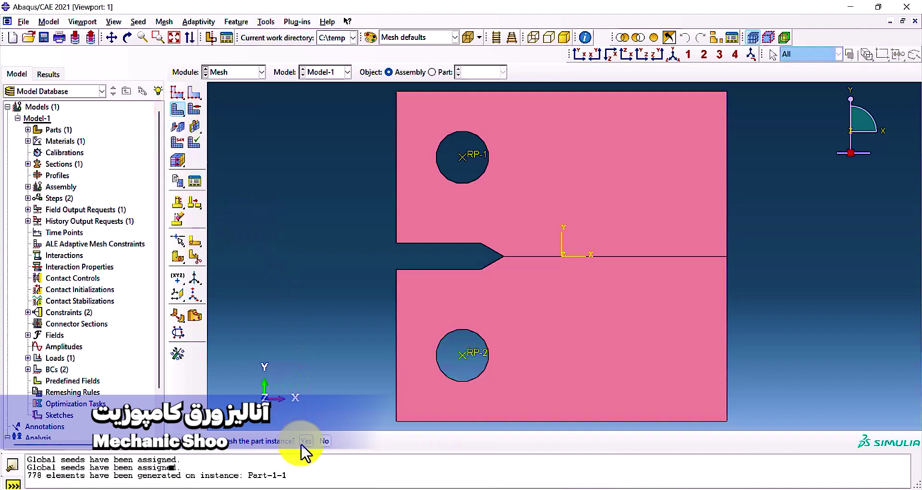
left_click(303, 441)
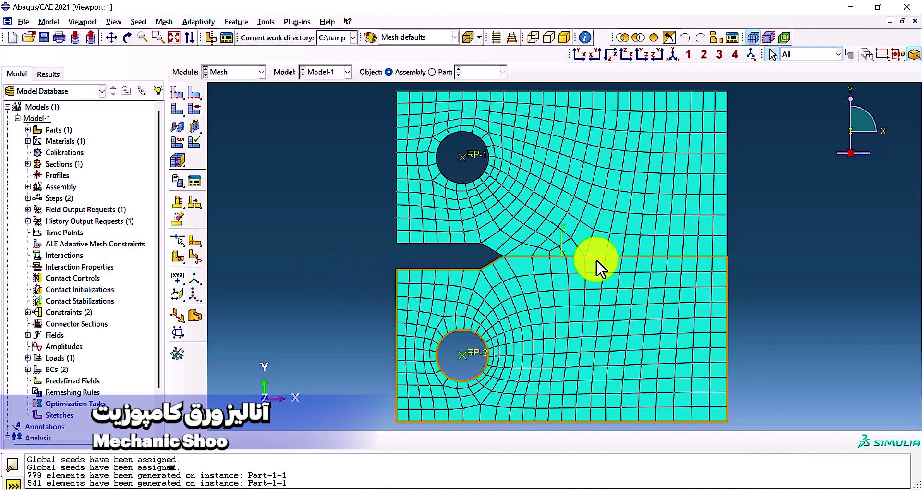
left_click(177, 109)
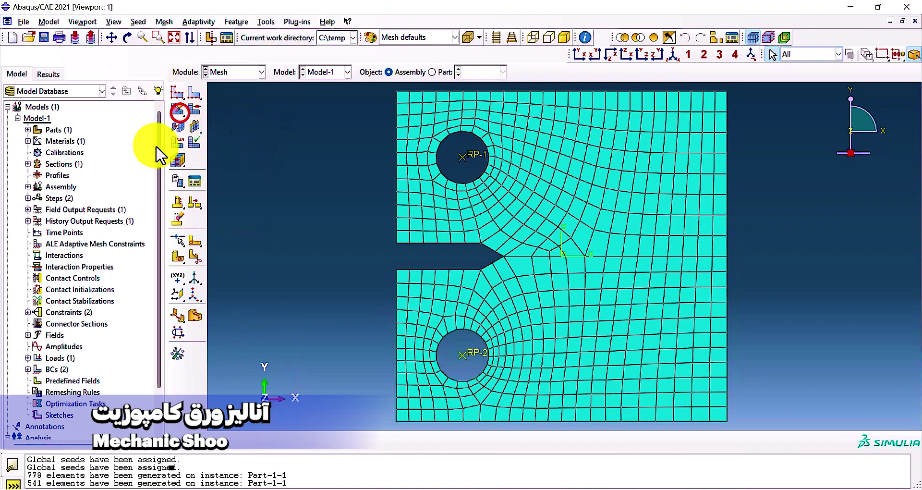
left_click(332, 440)
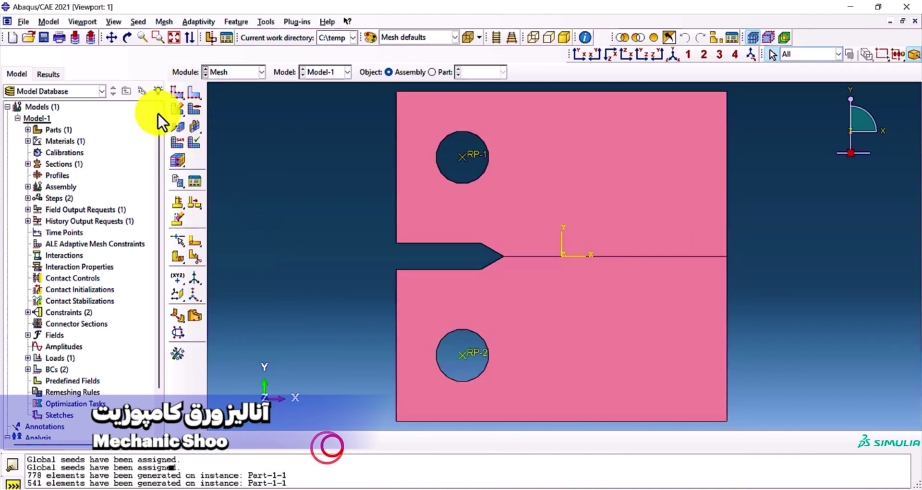
- Assign local seeds by number to the partition line from the notch tip, using 15 elements
left_click(194, 93)
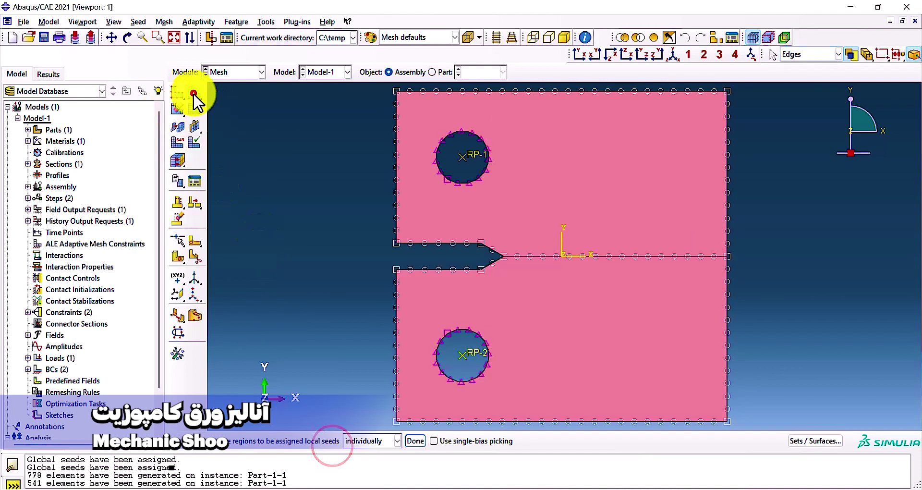
left_click(539, 258)
left_click(416, 438)
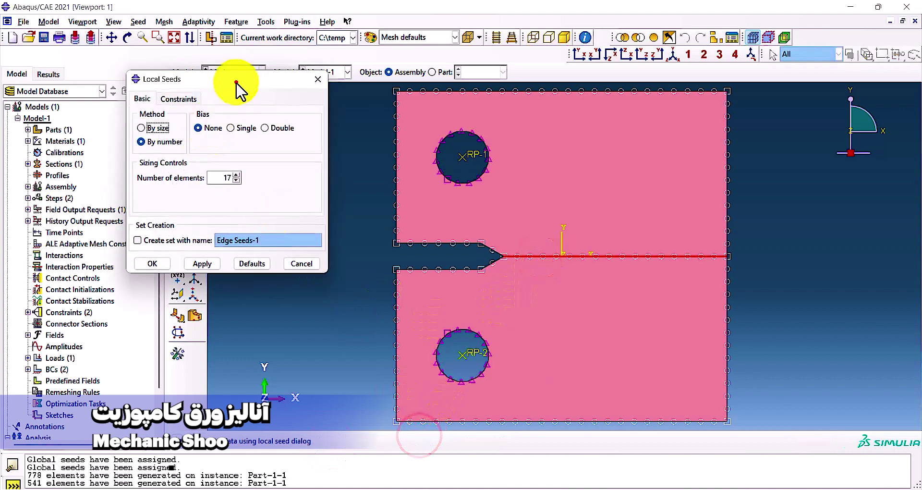
left_click_drag(236, 83, 243, 92)
left_click(235, 187)
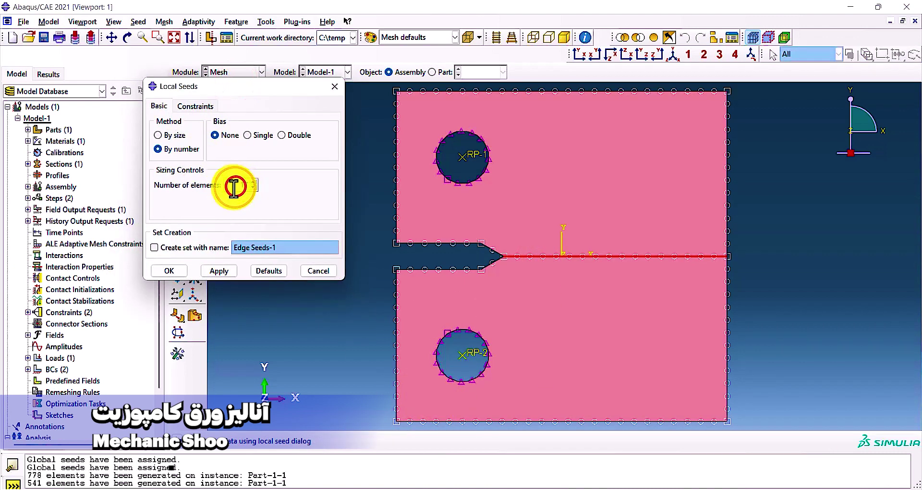
left_click_drag(239, 182, 259, 183)
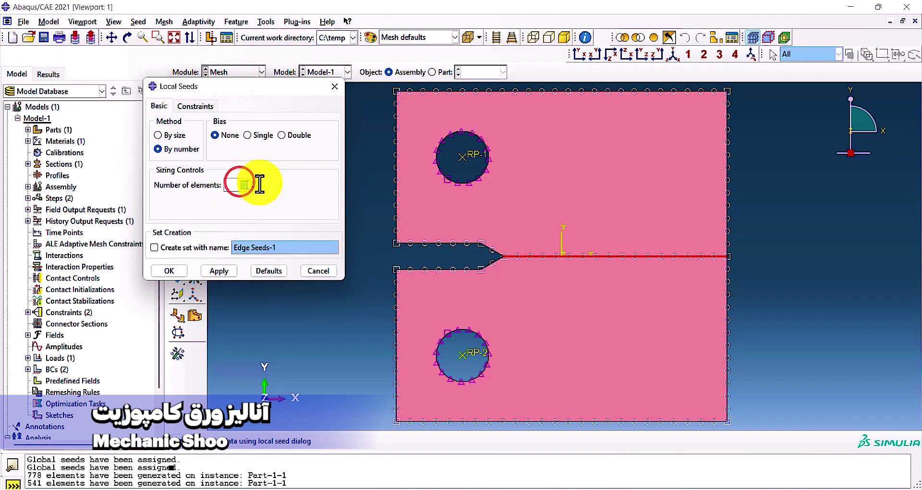
type("15")
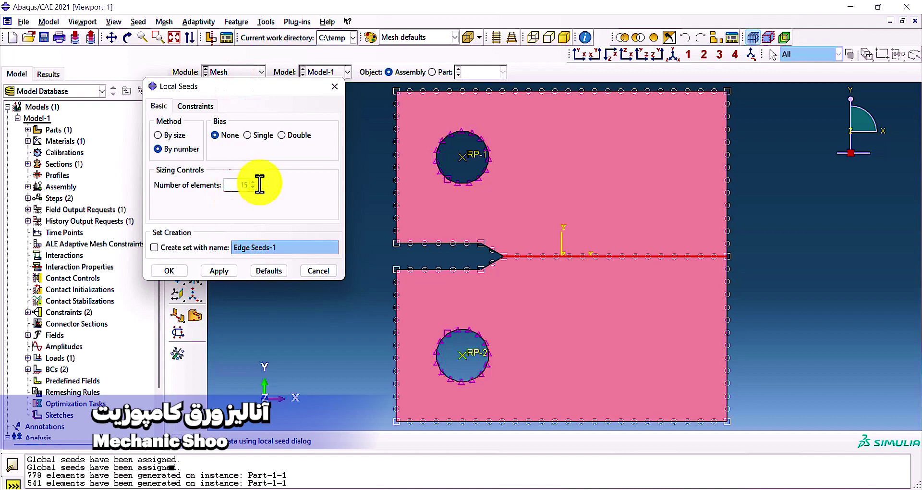
left_click(211, 272)
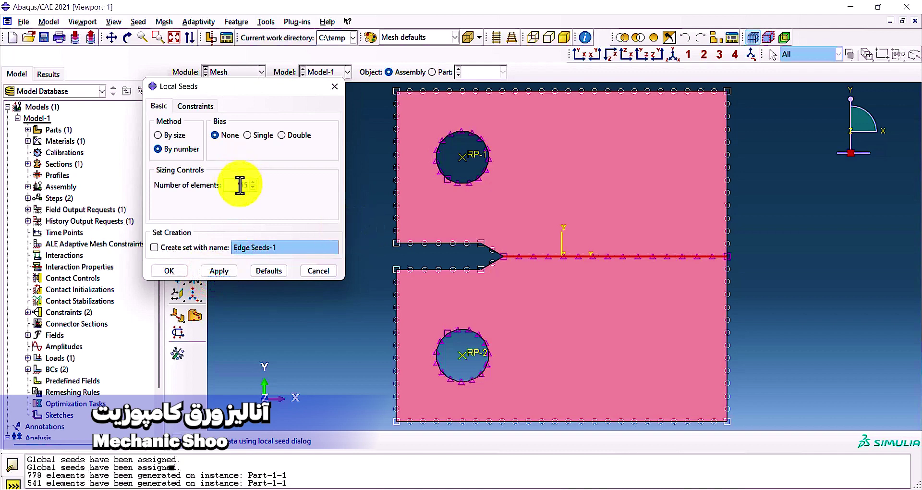
- Increase the partition line's local seeds to 20 elements
left_click_drag(240, 183, 257, 185)
type("20")
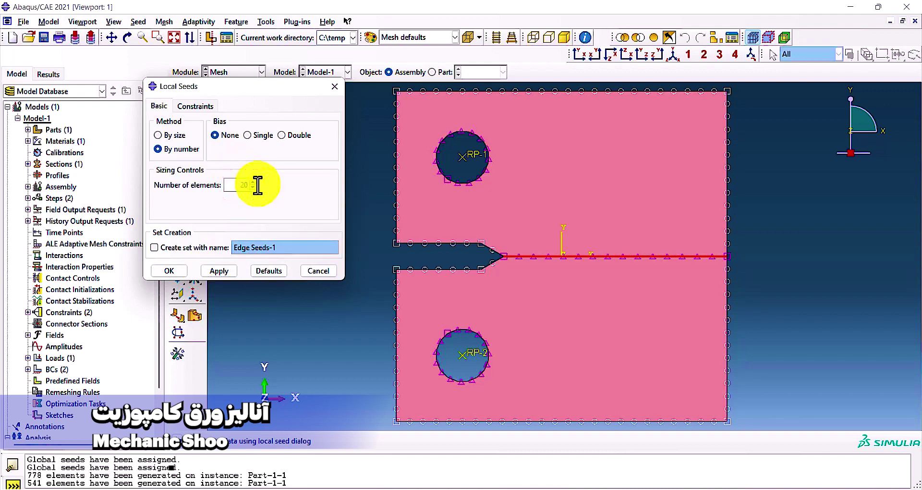
left_click(218, 272)
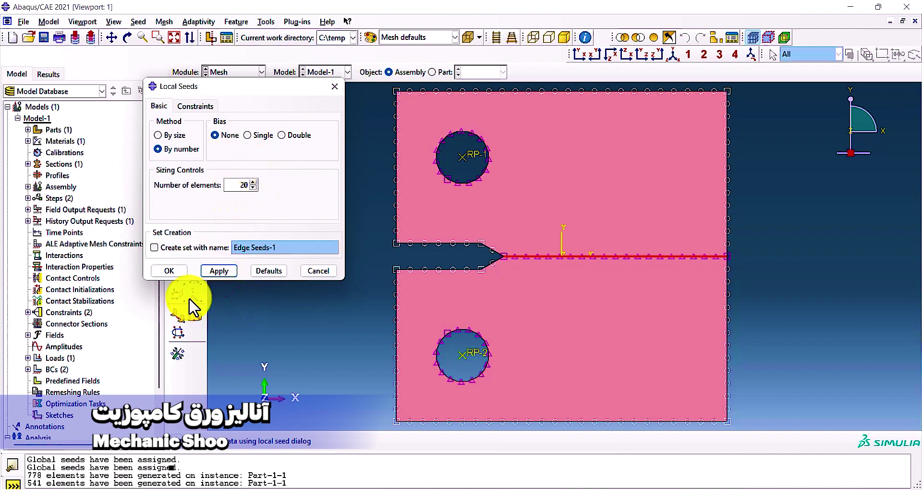
left_click(169, 271)
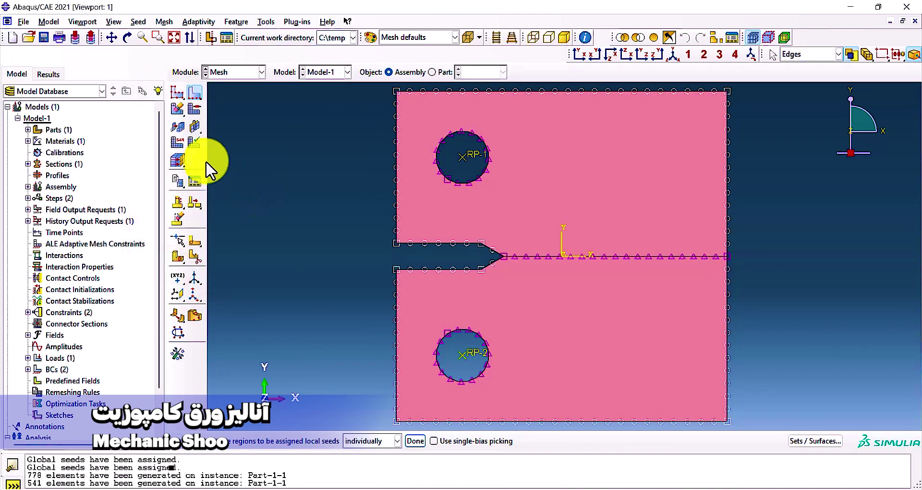
- Mesh the plate with the 20-element partition-line seeds, inspect the element layout around the notch tip, and delete that mesh
left_click(176, 118)
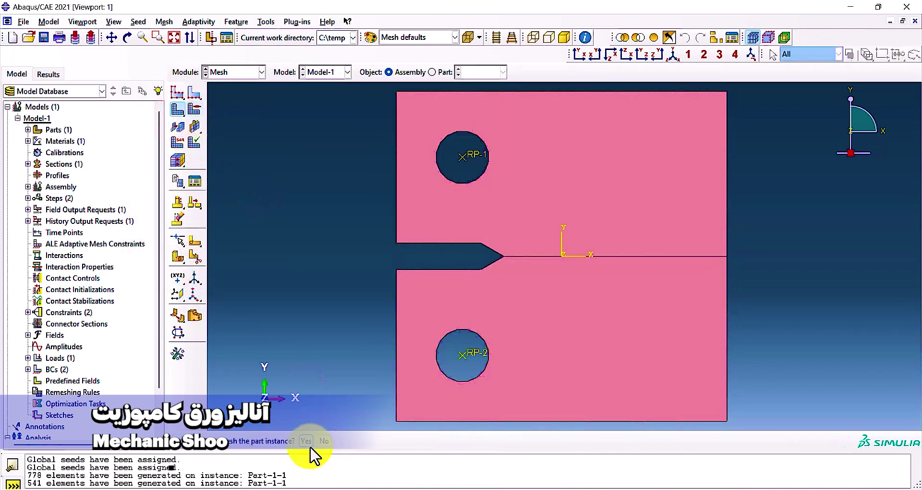
left_click(305, 445)
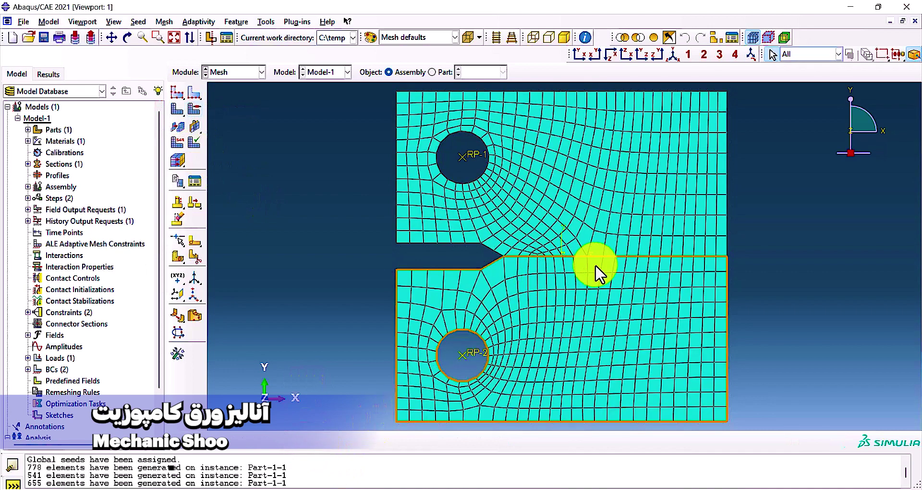
scroll(502, 284, "up", 2)
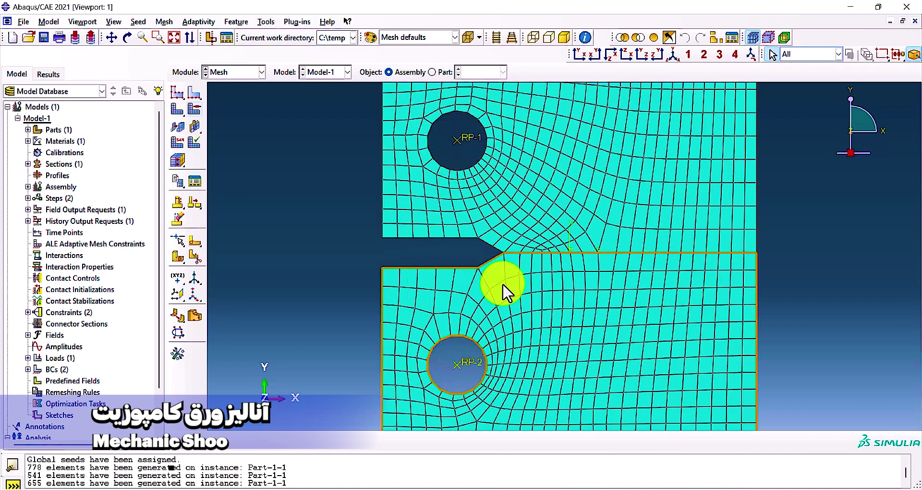
scroll(502, 283, "down", 3)
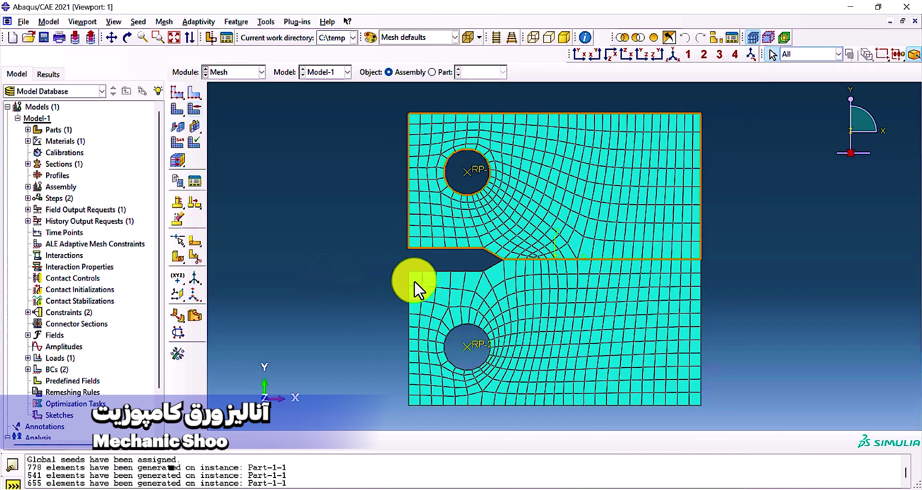
left_click_drag(194, 119, 234, 114)
left_click(328, 439)
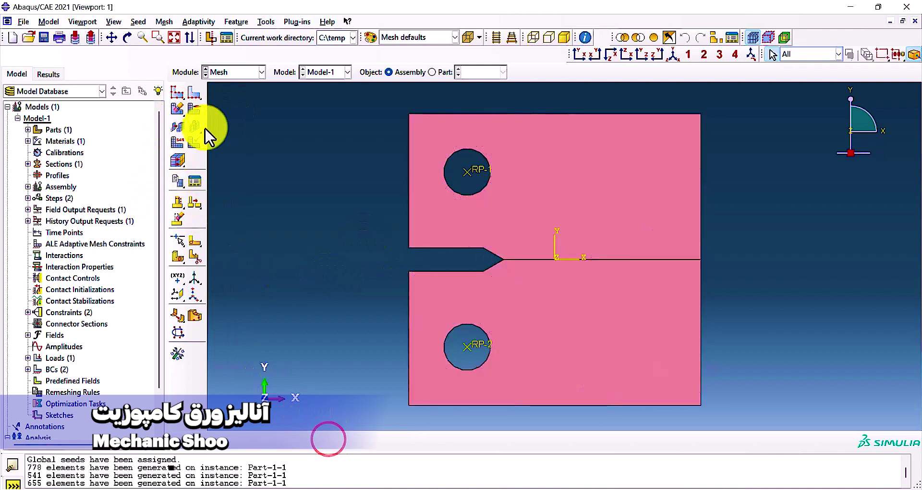
- Set the local seeds on the partition line from the notch tip to 30 elements, by number
left_click(191, 99)
left_click_drag(236, 189, 250, 189)
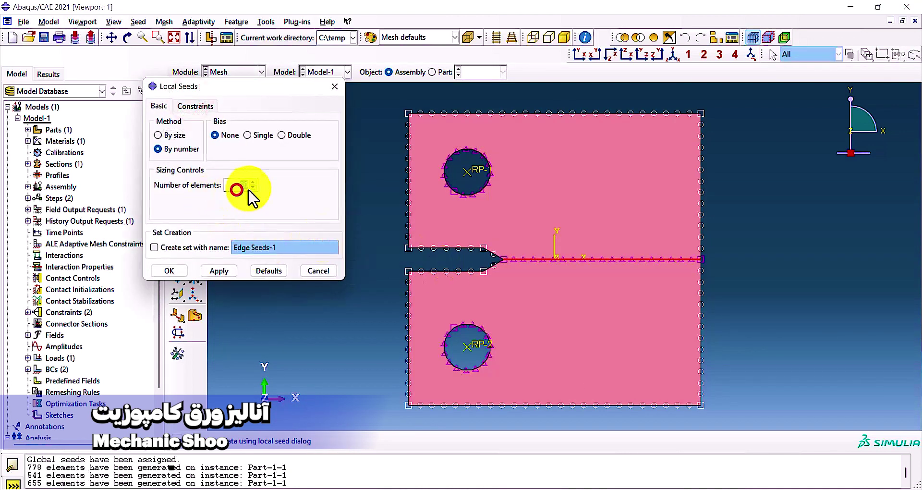
type("30")
left_click(237, 184)
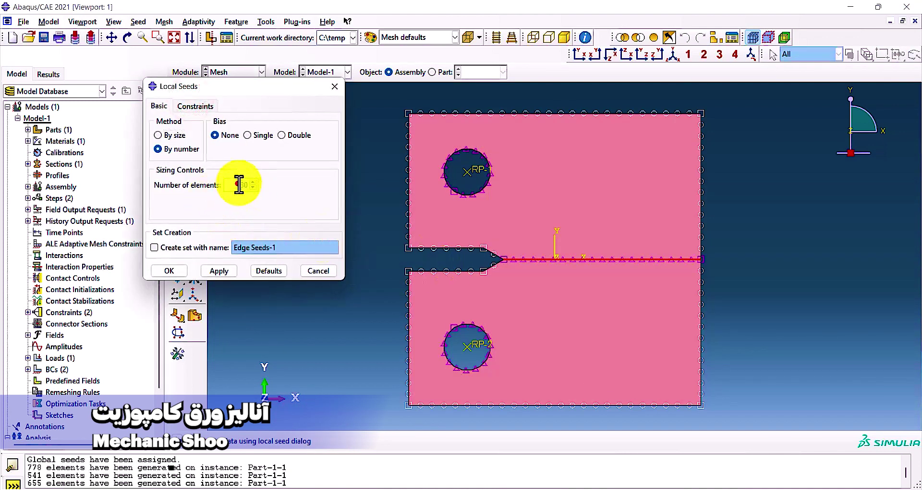
left_click(227, 268)
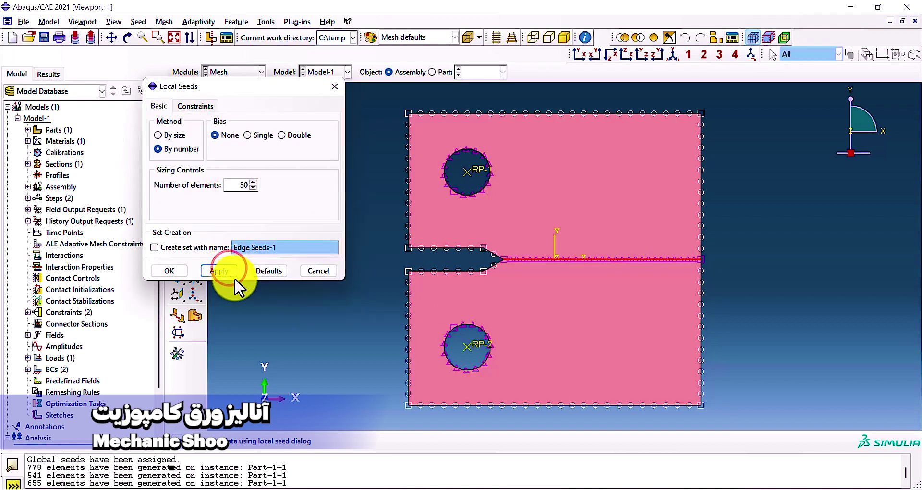
left_click_drag(235, 185, 259, 186)
type("25")
type("30")
left_click(219, 276)
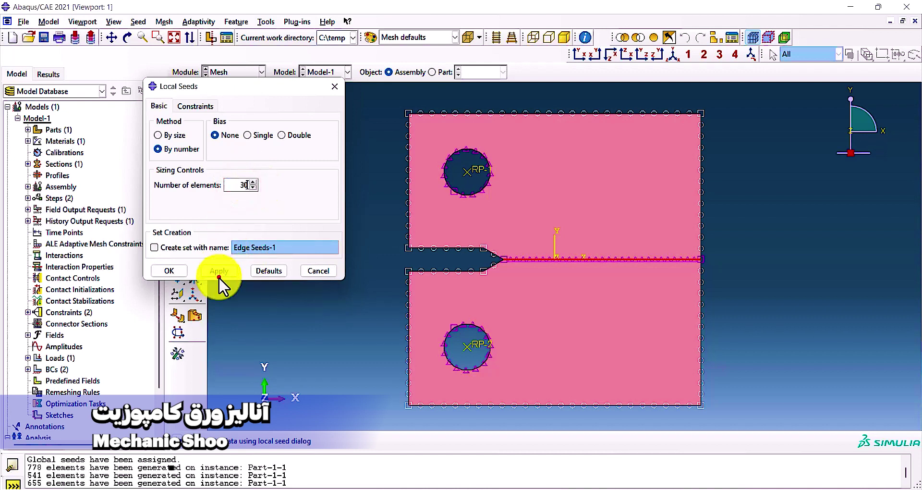
left_click(179, 272)
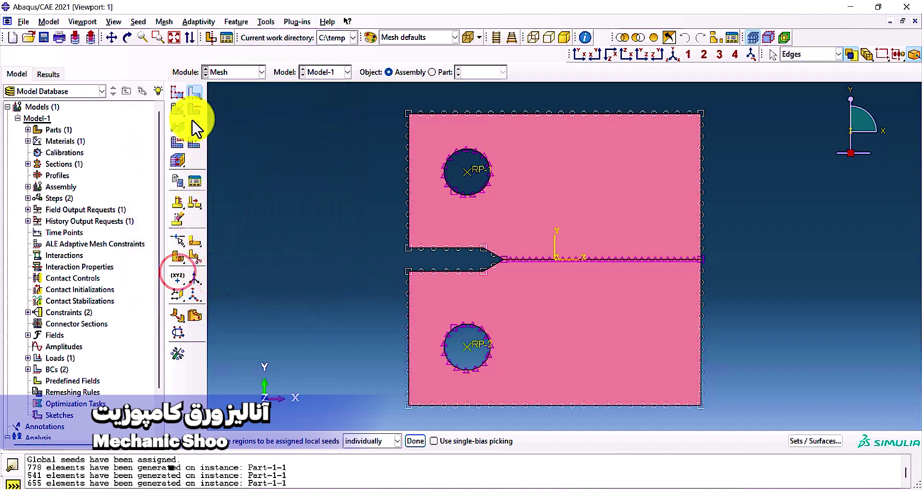
- Mesh the part instance with the refined partition-line seeds
left_click(175, 111)
left_click(304, 441)
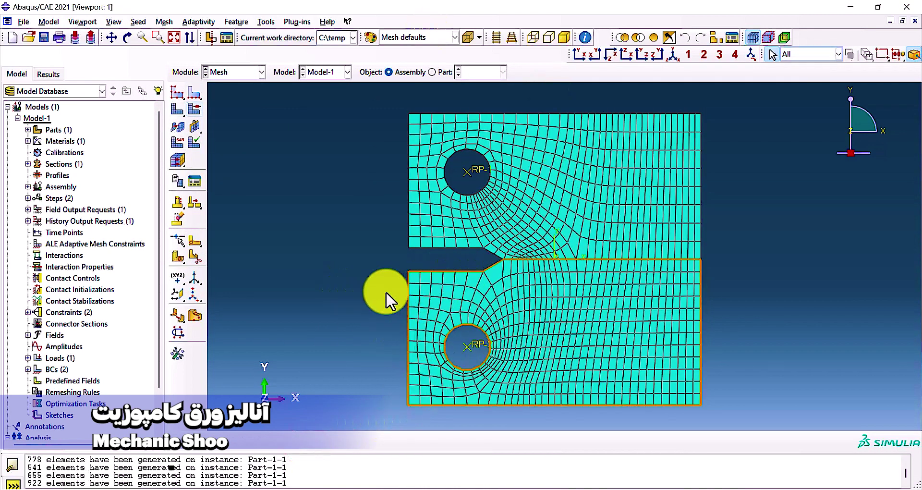
left_click_drag(580, 263, 572, 282, "ctrl+alt")
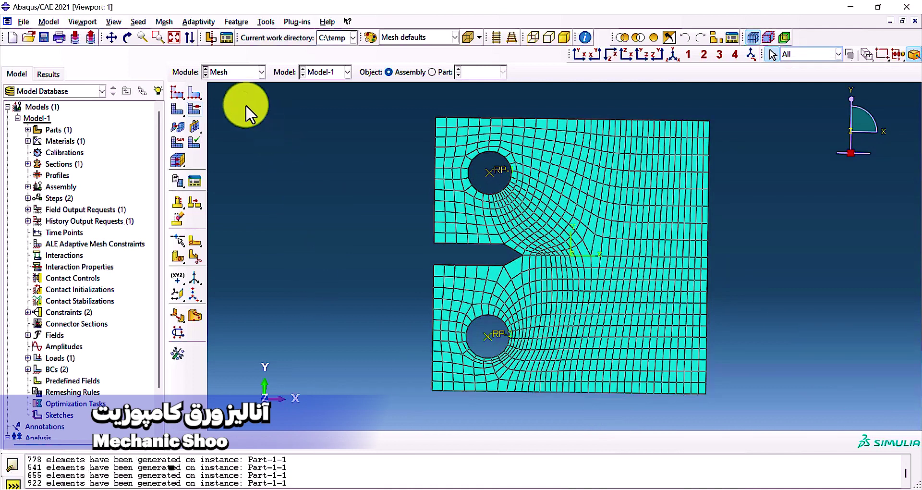
- Switch to the Job module and create a full-analysis job named Job-1 for Model-1 with the default settings
left_click(260, 75)
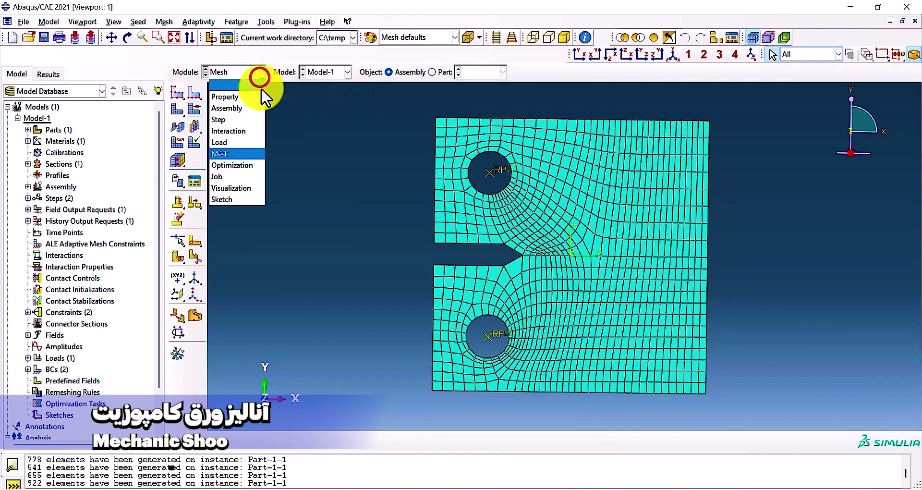
left_click(233, 171)
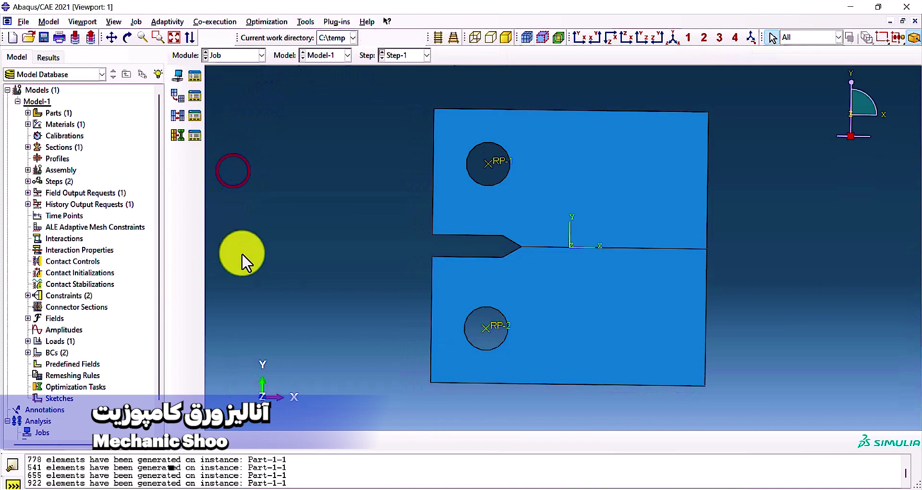
scroll(42, 423, "down", 1)
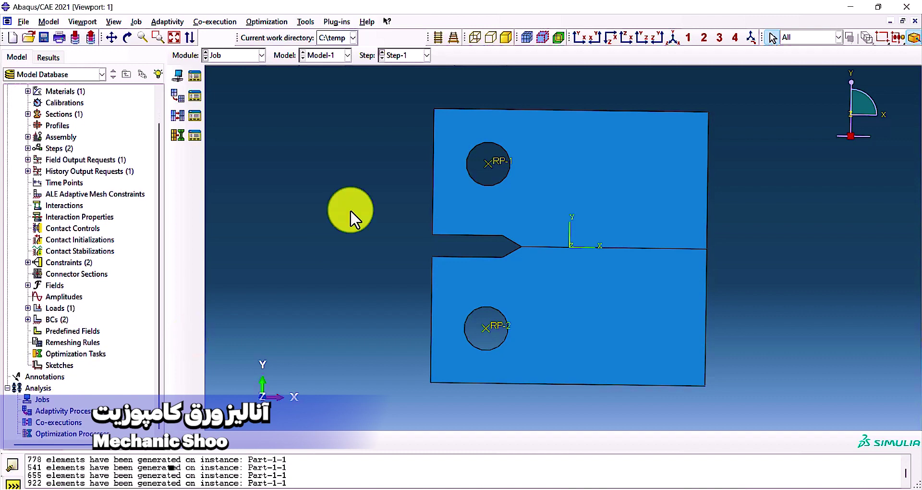
left_click(178, 77)
left_click_drag(307, 128, 302, 129)
left_click(312, 275)
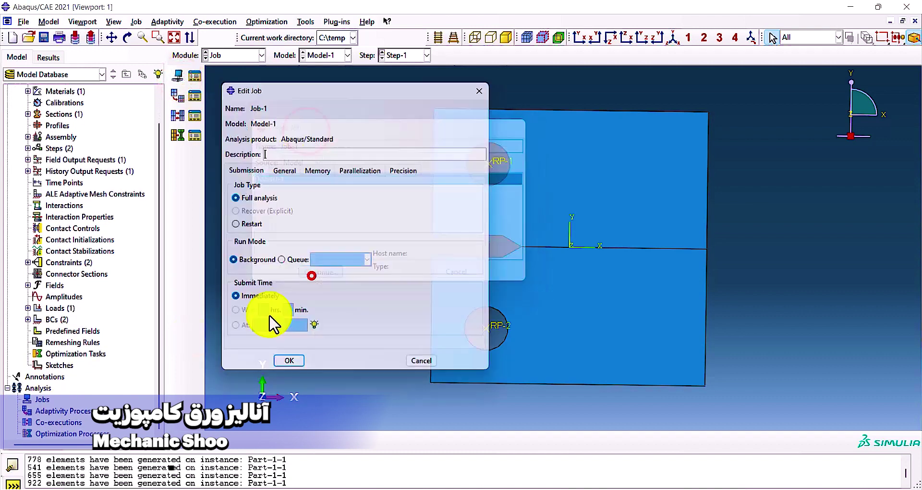
left_click(290, 361)
- Submit Job-1 for analysis, overwriting the existing job files, and check its completion status
left_click(17, 399)
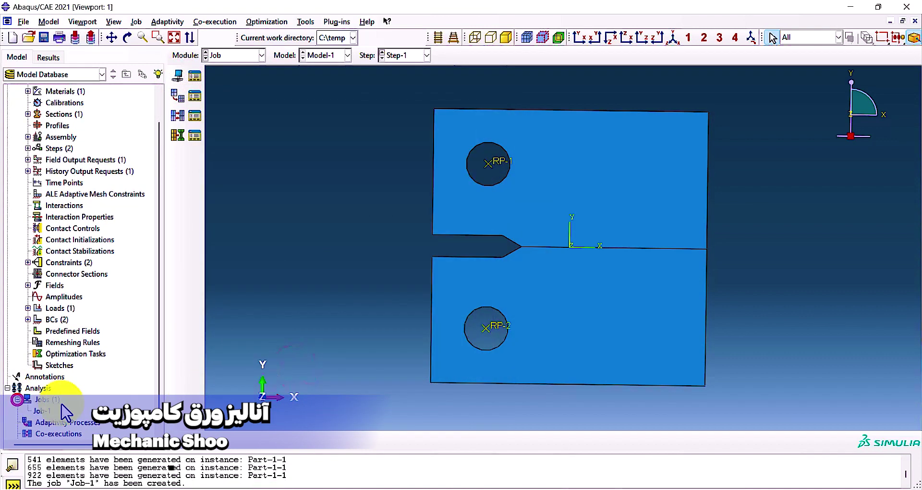
scroll(62, 413, "down", 1)
right_click(43, 400)
left_click(68, 427)
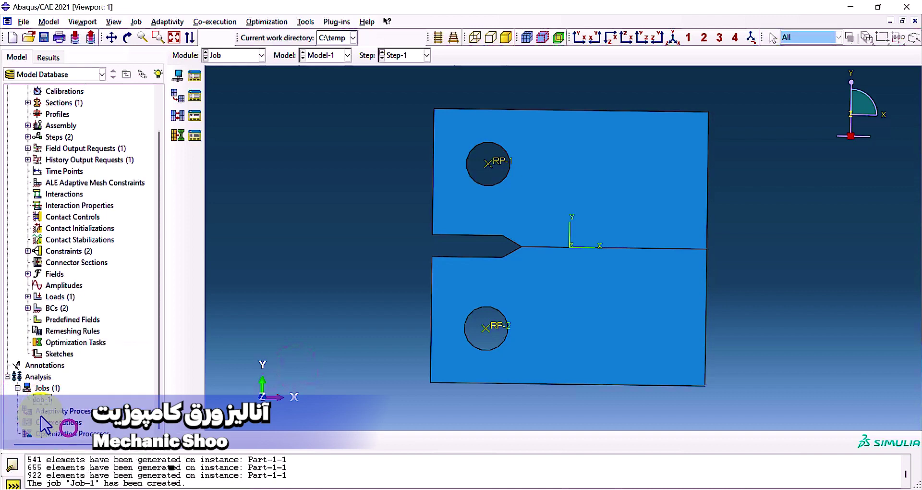
right_click(42, 400)
left_click(51, 424)
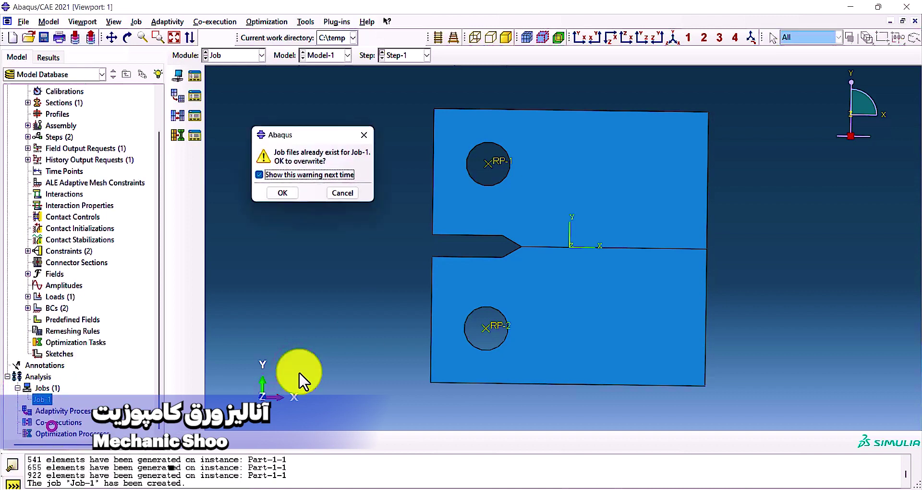
left_click(271, 195)
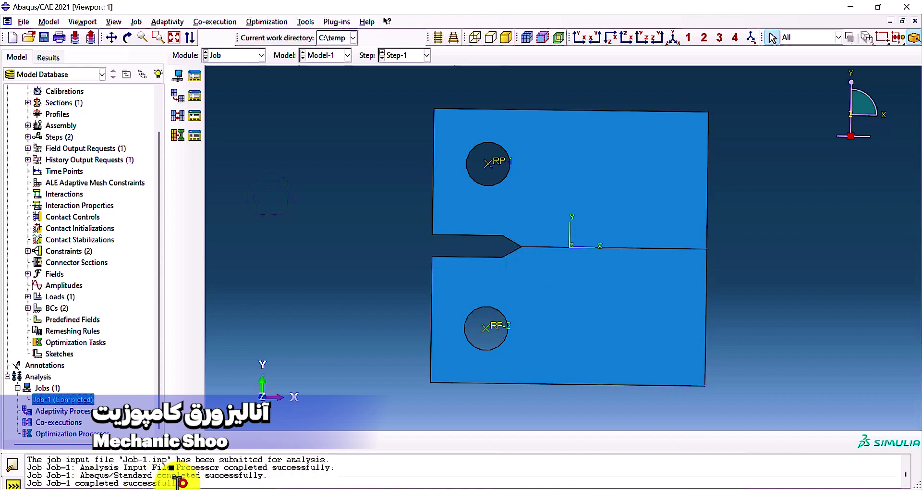
left_click_drag(182, 482, 96, 475)
left_click(96, 475)
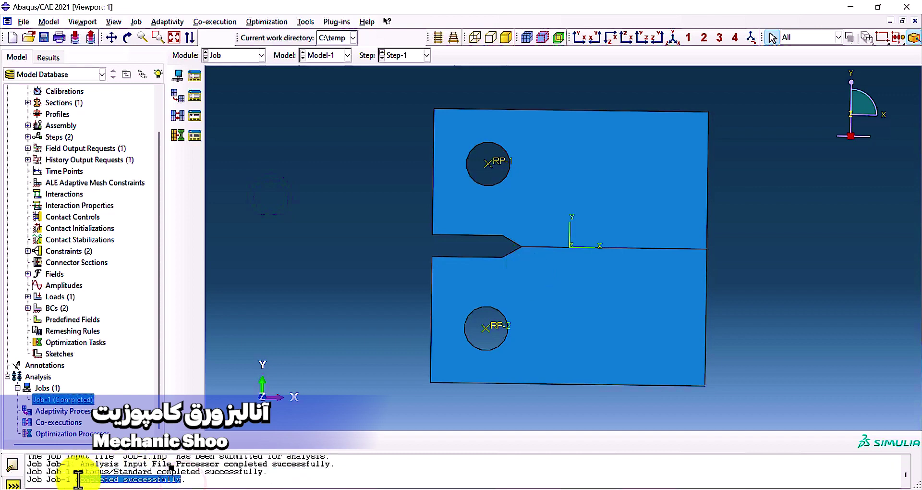
- Open the results of Job-1 in the Visualization module
right_click(67, 399)
left_click(92, 462)
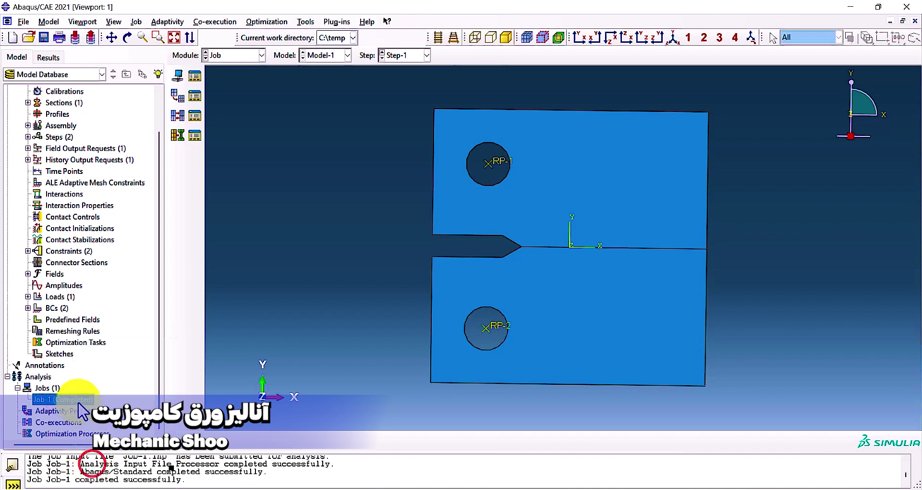
right_click(79, 400)
left_click(98, 453)
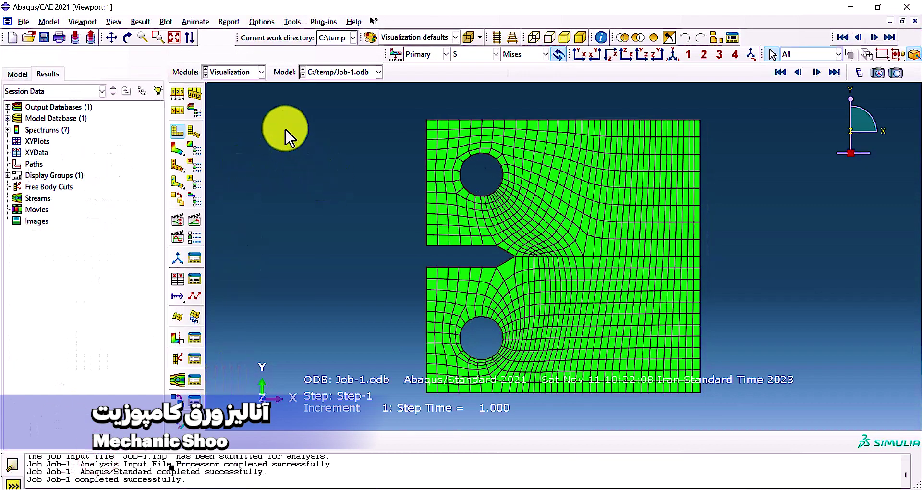
- Plot the Mises stress contours on the deformed plate and examine the stress concentration at the notch tip
left_click(194, 130)
left_click(177, 149)
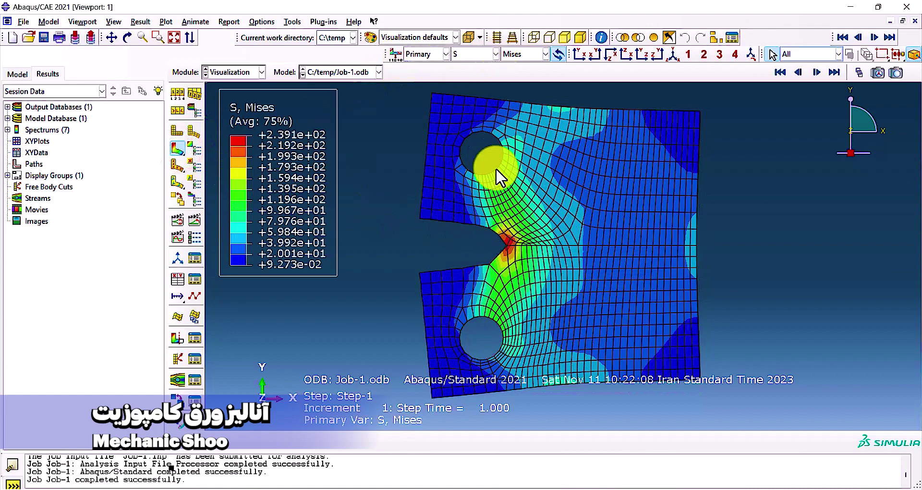
scroll(514, 258, "up", 3)
scroll(514, 258, "up", 2)
scroll(480, 238, "up", 3)
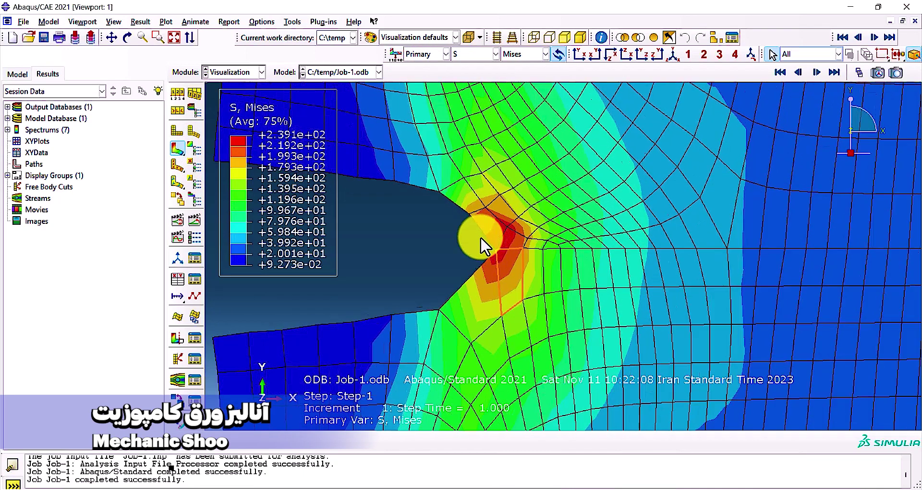
scroll(484, 245, "down", 5)
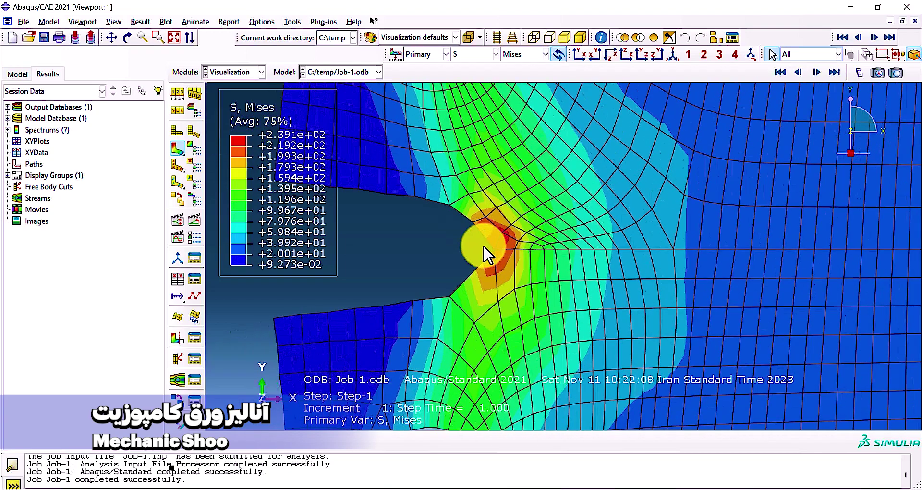
scroll(452, 247, "down", 3)
scroll(470, 273, "up", 2)
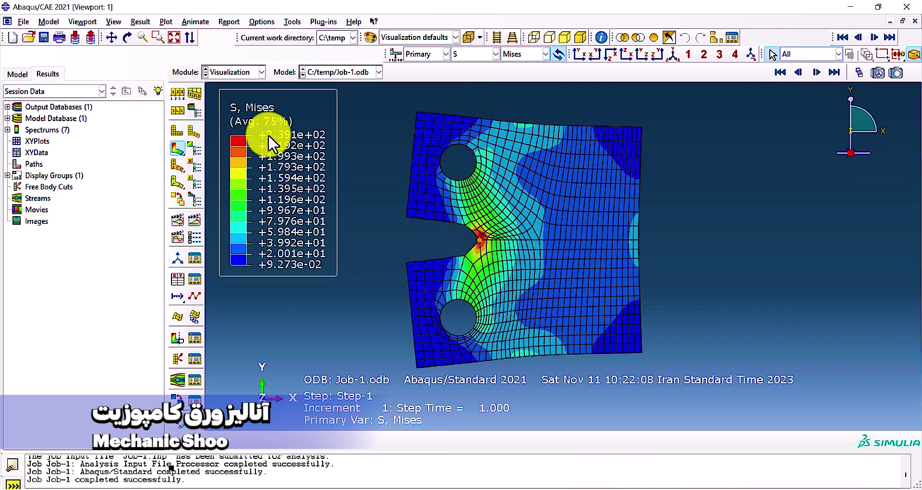
- Review the stress contours for Max. In-Plane Principal, Tresca, S11 and Pressure in turn
left_click(546, 55)
left_click(533, 80)
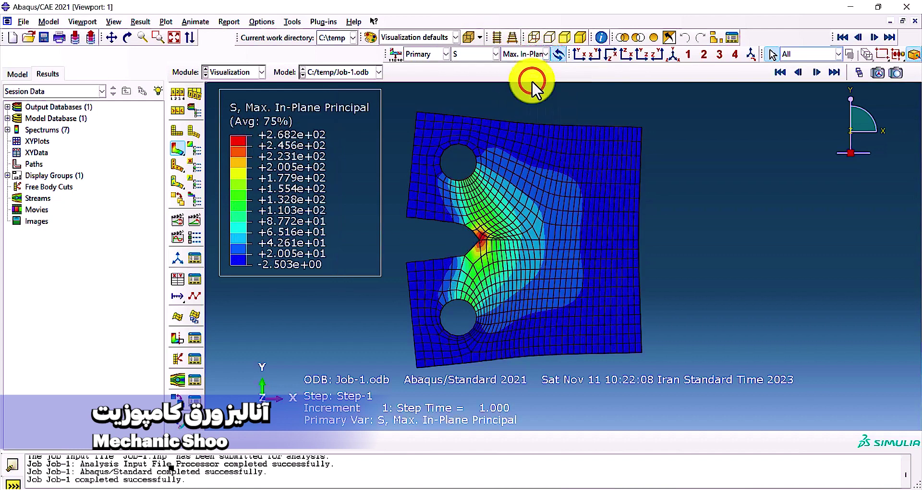
left_click(545, 55)
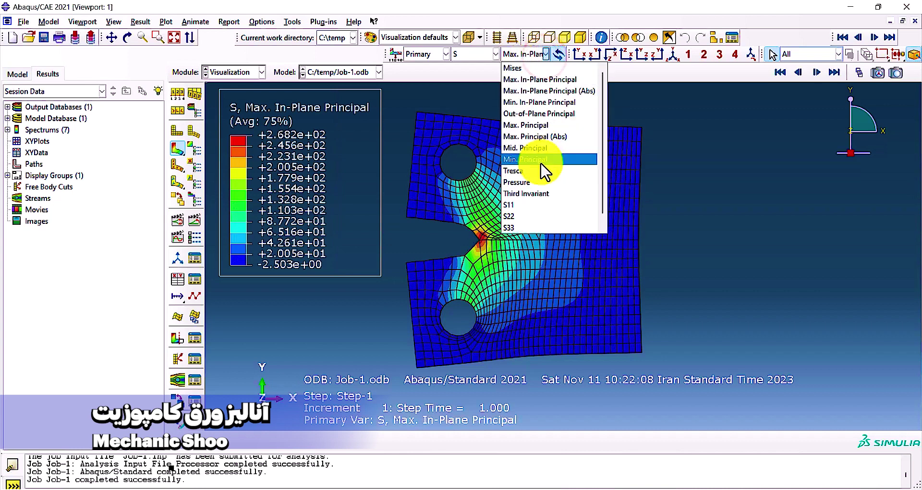
left_click(528, 171)
left_click(545, 55)
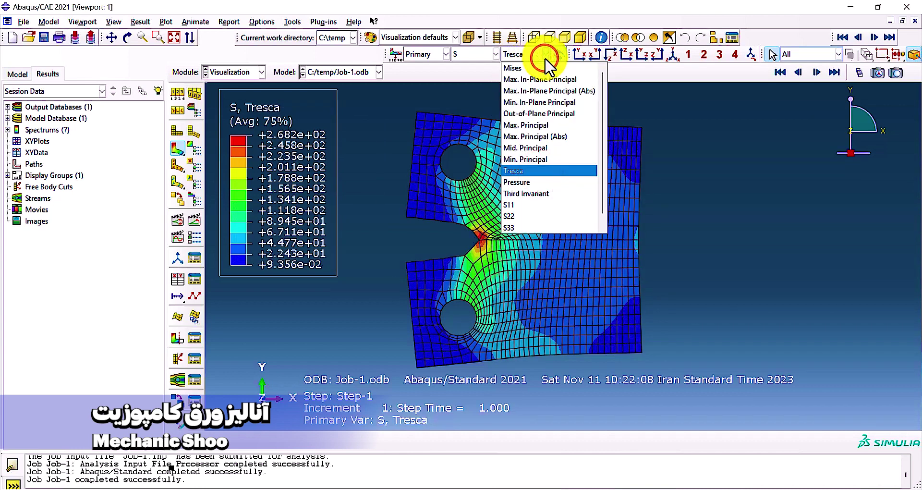
left_click(513, 205)
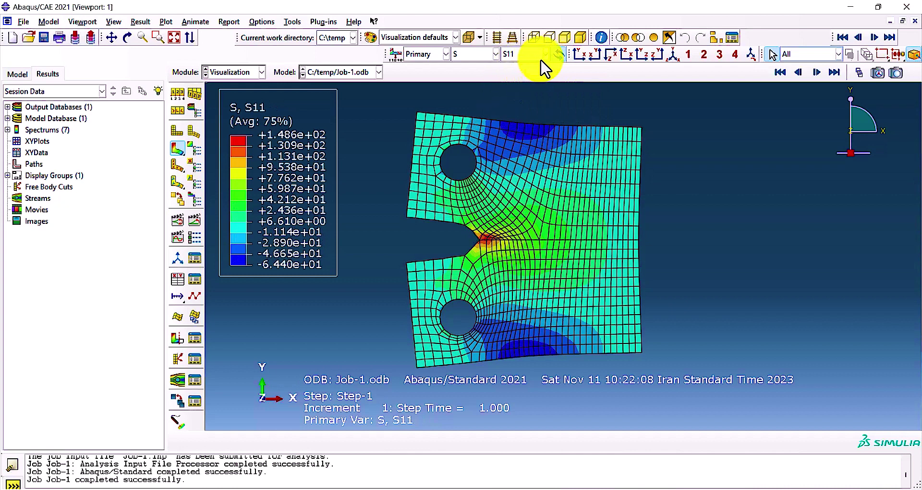
left_click(542, 56)
left_click(497, 187)
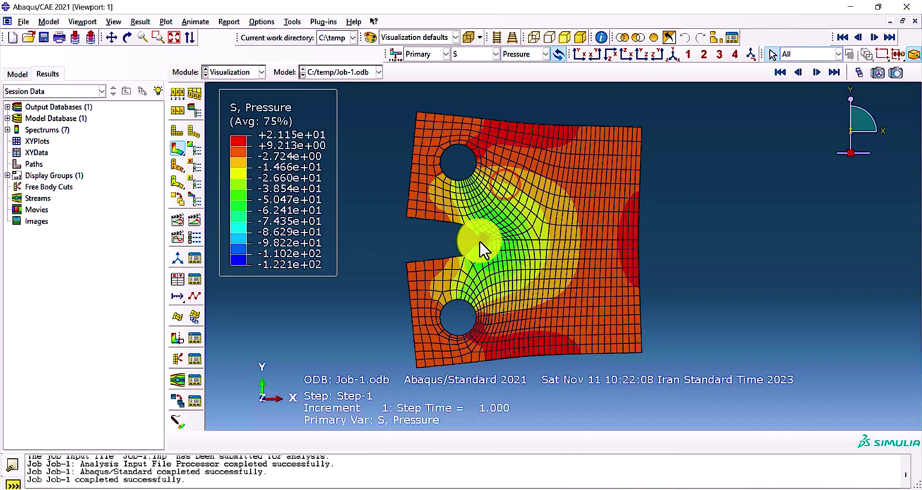